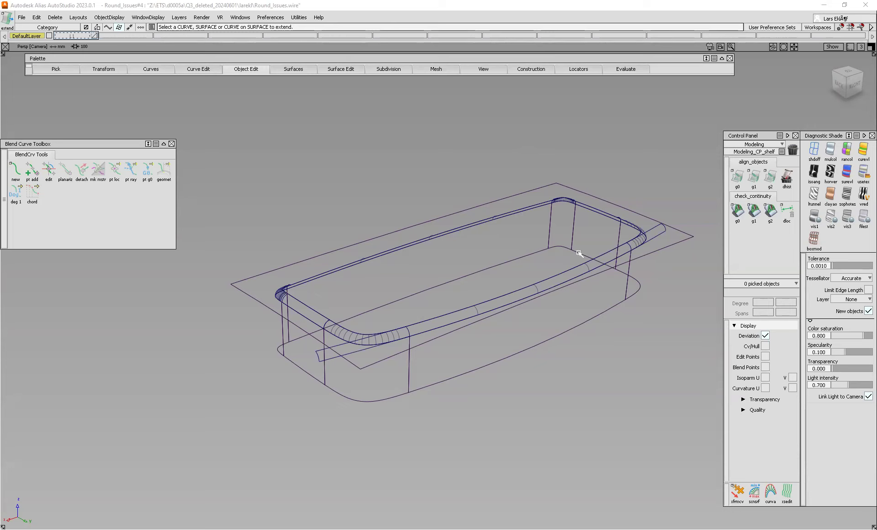
Examine both ends of the long-side fillet where it runs past the corner rounds, in wireframe and with multi-colour shading
middle_click_drag(499, 299, 497, 264, "alt+shift")
left_click_drag(497, 265, 473, 304, "alt+shift")
right_click_drag(475, 305, 392, 333, "alt+shift")
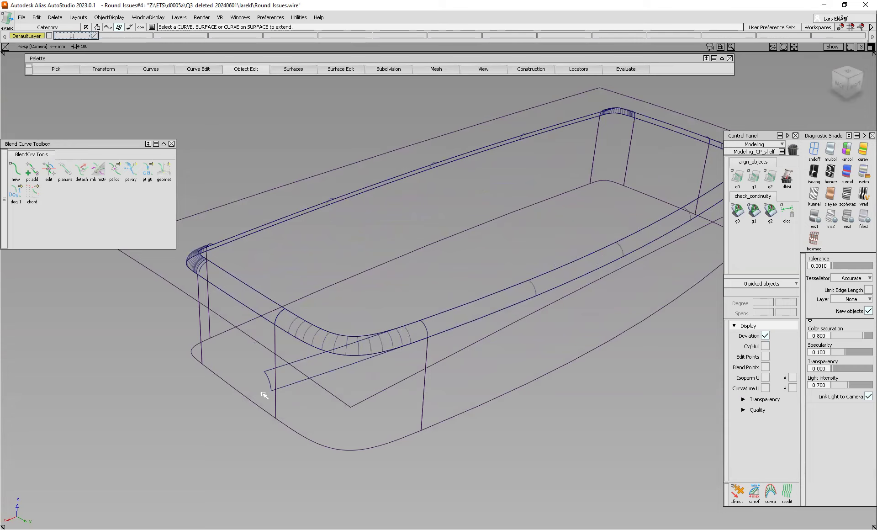
left_click_drag(528, 263, 534, 286, "alt+shift")
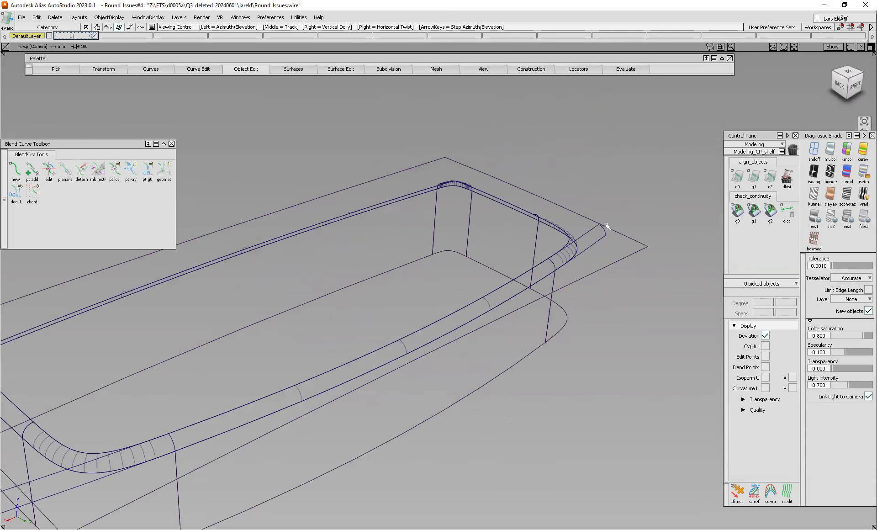
middle_click_drag(319, 336, 436, 359, "alt+shift")
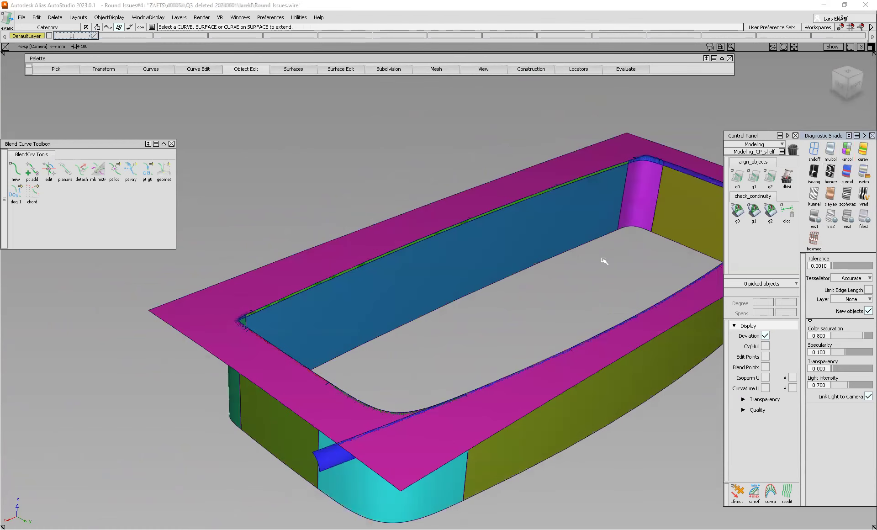
left_click_drag(465, 260, 468, 296, "alt+shift")
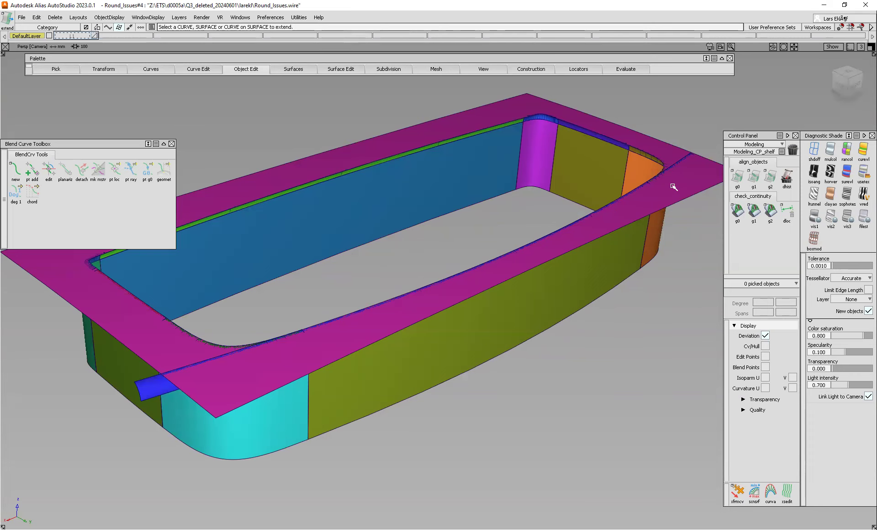
middle_click_drag(305, 251, 524, 243, "alt+shift")
left_click_drag(544, 245, 549, 278, "alt+shift")
right_click_drag(550, 279, 607, 225, "alt+shift")
middle_click_drag(607, 225, 533, 230, "alt+shift")
left_click(321, 204, "alt+shift")
left_click_drag(294, 219, 310, 184, "alt+shift")
left_click_drag(409, 264, 354, 324, "alt+shift")
right_click_drag(354, 324, 509, 227, "alt+shift")
middle_click_drag(485, 229, 408, 331, "alt+shift")
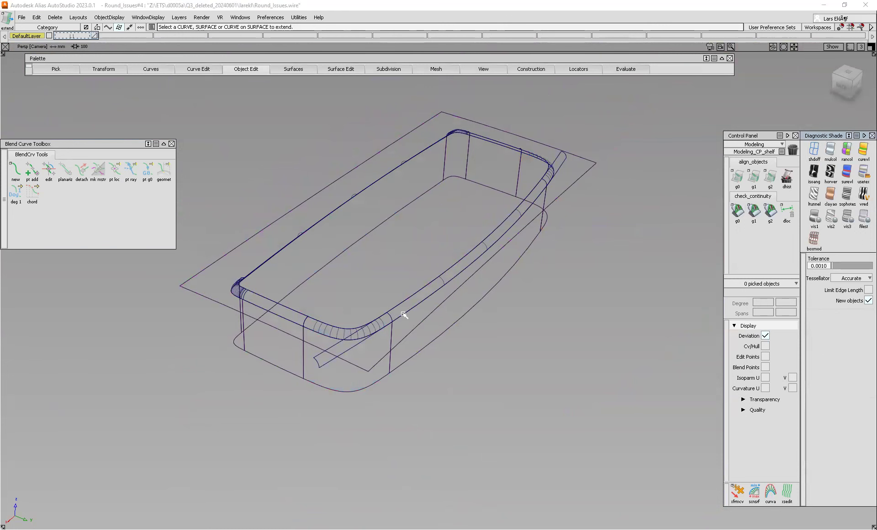
Detach the overlong end of the long-side fillet surface at the near corner, aligning the cut with the corner round's edge
key("shift+alt")
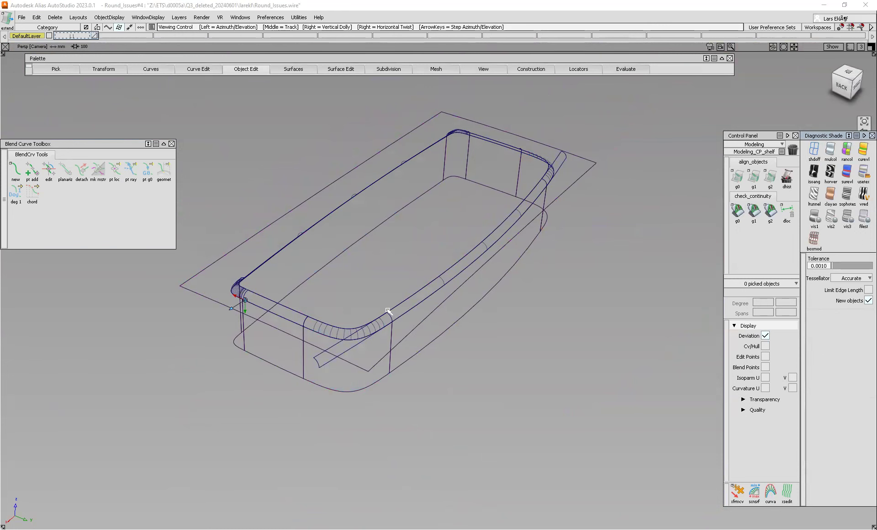
mouse_move(388, 311)
right_mouse_down("alt+shift")
mouse_move(385, 338)
mouse_move(383, 322)
right_mouse_up("alt+shift")
left_click_drag(382, 321, 355, 320, "alt+shift")
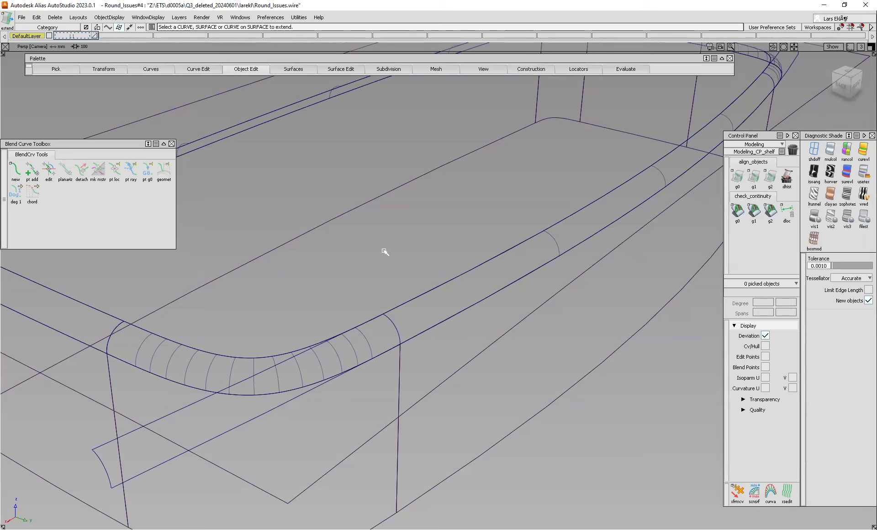
left_click(249, 69)
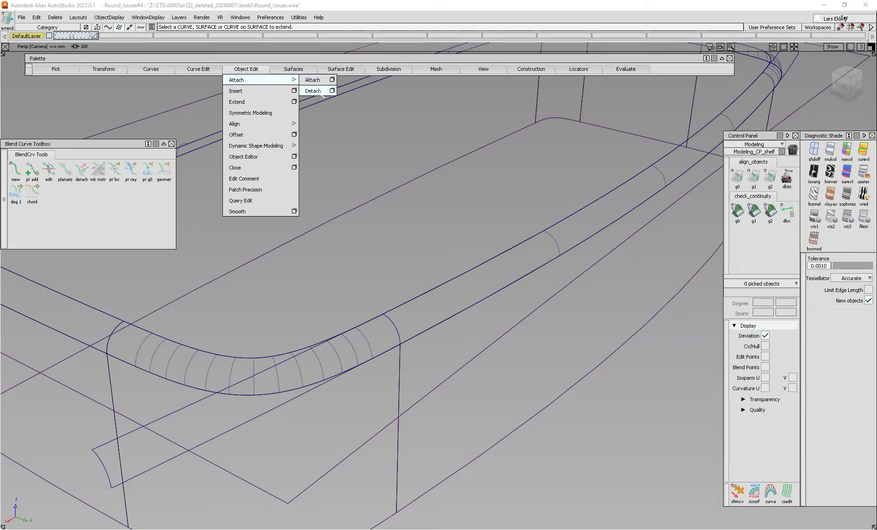
left_click(108, 473)
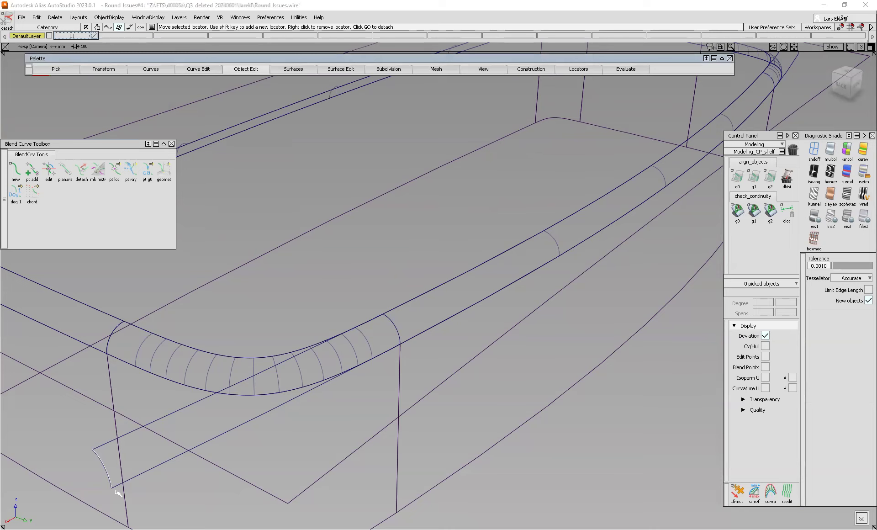
mouse_move(240, 427)
right_mouse_down("alt+shift")
mouse_move(263, 314)
mouse_move(262, 324)
right_mouse_up("alt+shift")
middle_click_drag(262, 325, 442, 262, "alt+shift")
middle_click_drag(60, 390, 178, 342, "alt+shift")
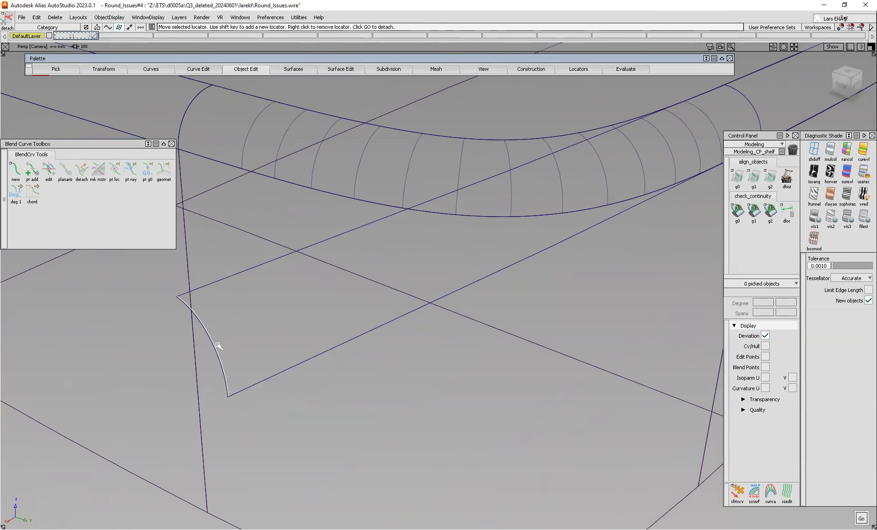
left_click_drag(216, 347, 511, 261)
middle_click_drag(575, 279, 325, 353, "alt+shift")
left_click_drag(271, 442, 579, 319)
right_click_drag(604, 272, 613, 241, "alt+shift")
middle_click_drag(611, 249, 441, 223, "alt+shift")
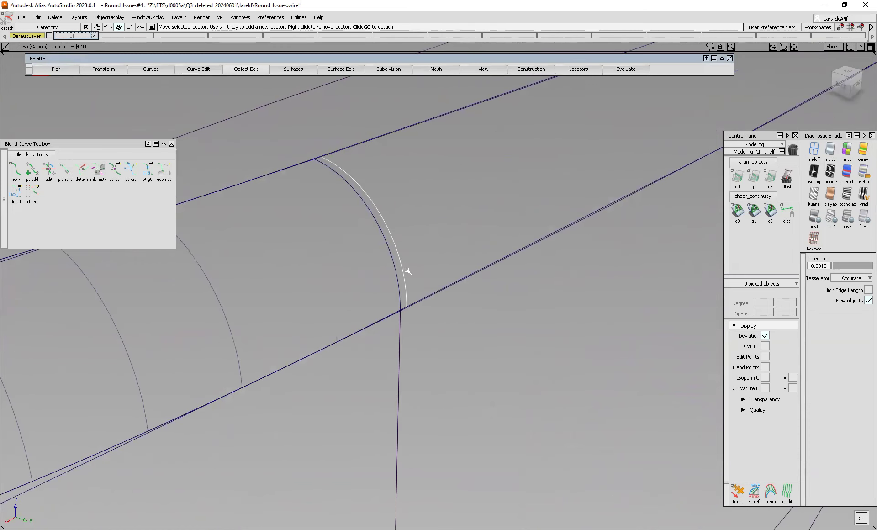
left_click(390, 249)
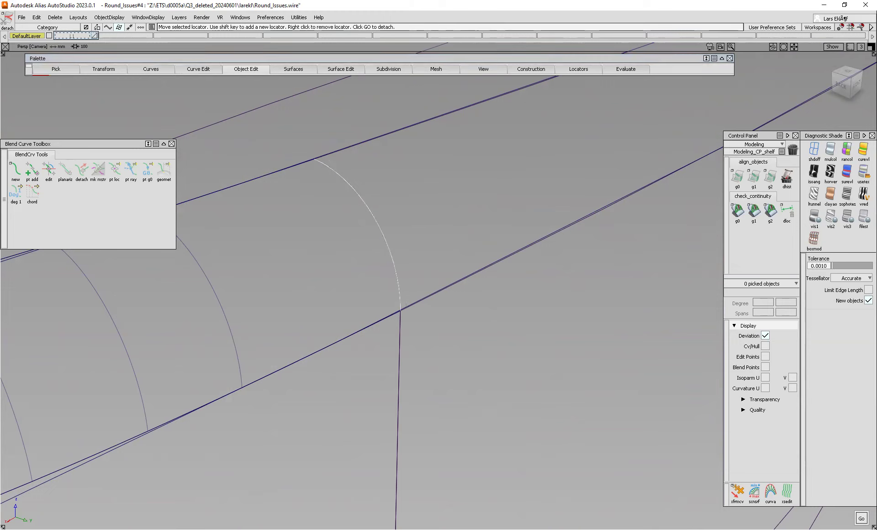
mouse_move(394, 277)
right_mouse_down("alt+shift")
mouse_move(392, 329)
mouse_move(431, 314)
right_mouse_up("alt+shift")
left_click_drag(431, 314, 533, 364, "alt+shift")
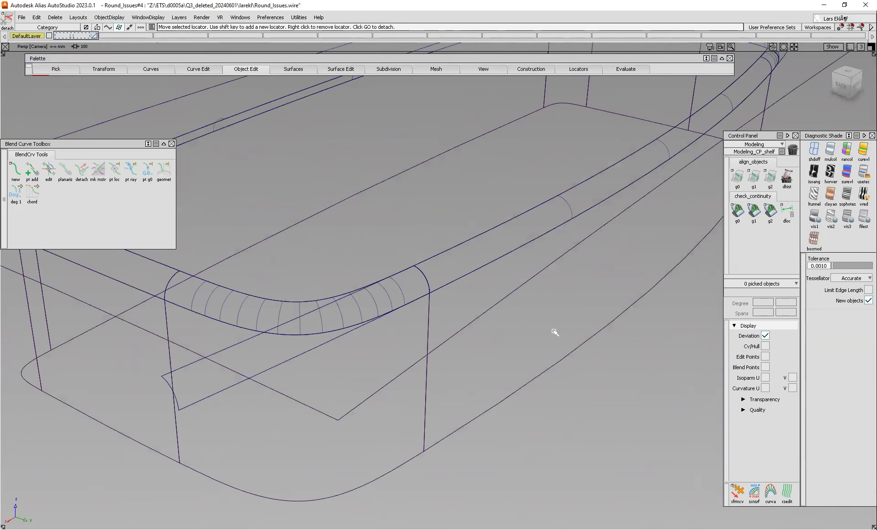
Pick the detached excess fillet piece crossing the near corner and delete it
left_click_drag(554, 330, 524, 332, "ctrl+shift")
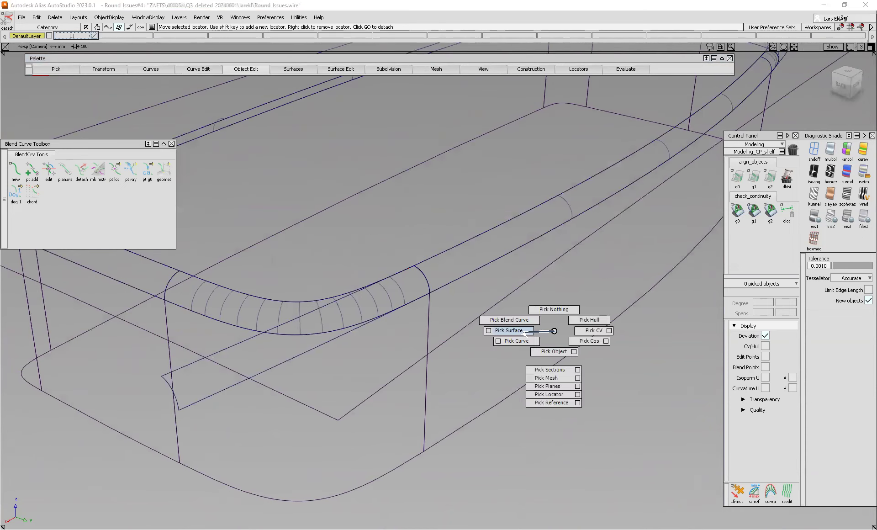
left_click(570, 210)
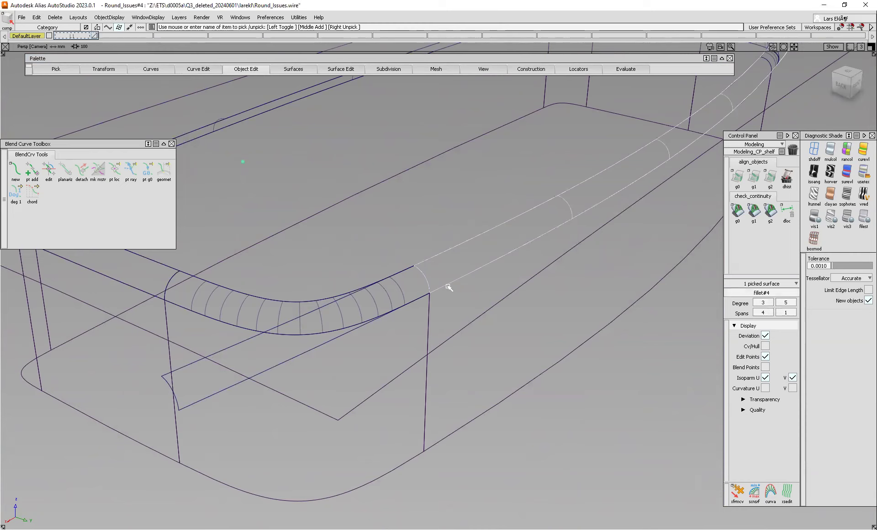
left_click(567, 202)
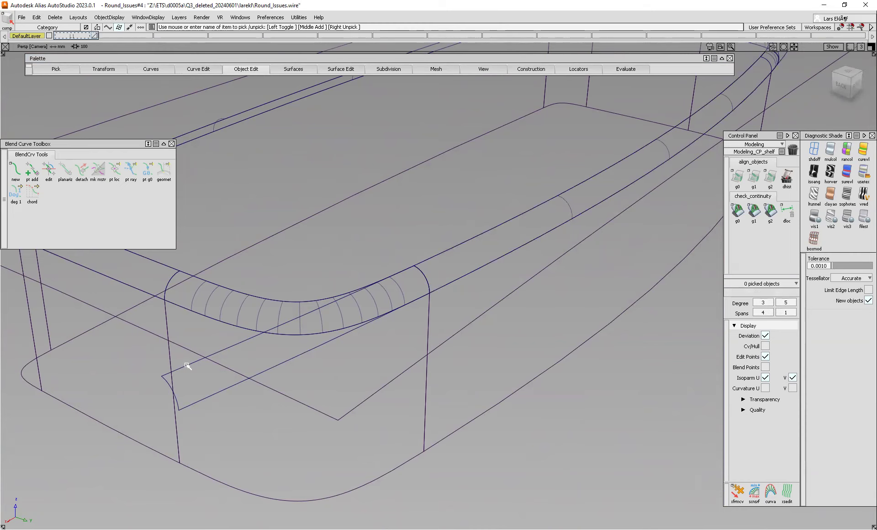
left_click(181, 405)
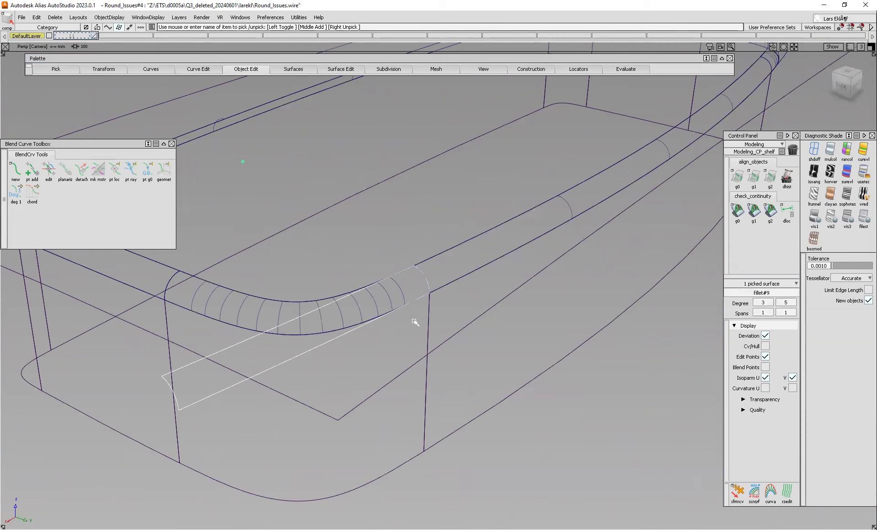
left_click(401, 310)
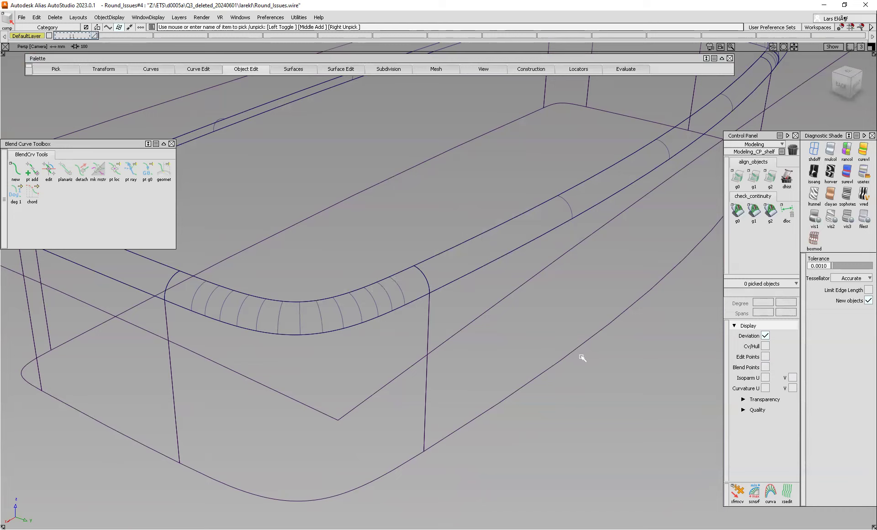
Shade the shortened long-side fillet together with the near corner round and inspect their joint
left_click(572, 211)
left_click(403, 293)
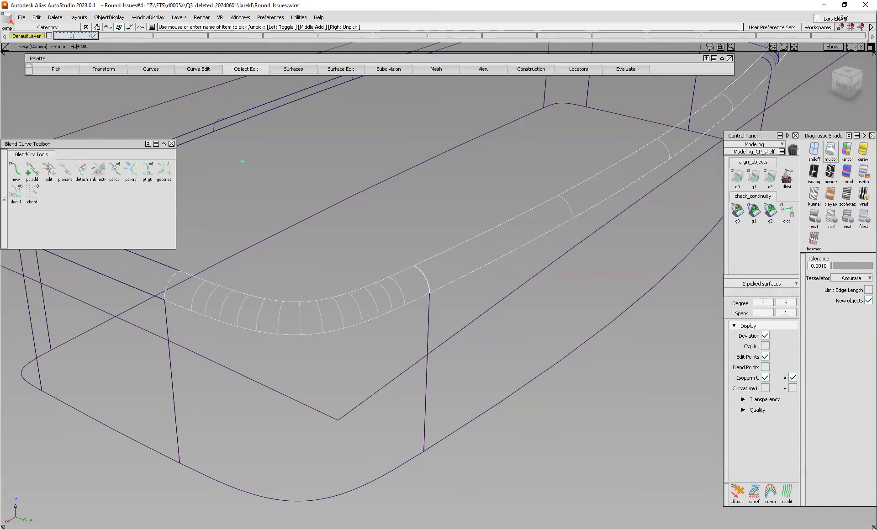
mouse_move(498, 261)
left_mouse_down("alt+shift")
mouse_move(532, 245)
mouse_move(570, 305)
mouse_move(597, 293)
mouse_move(605, 309)
left_mouse_up("alt+shift")
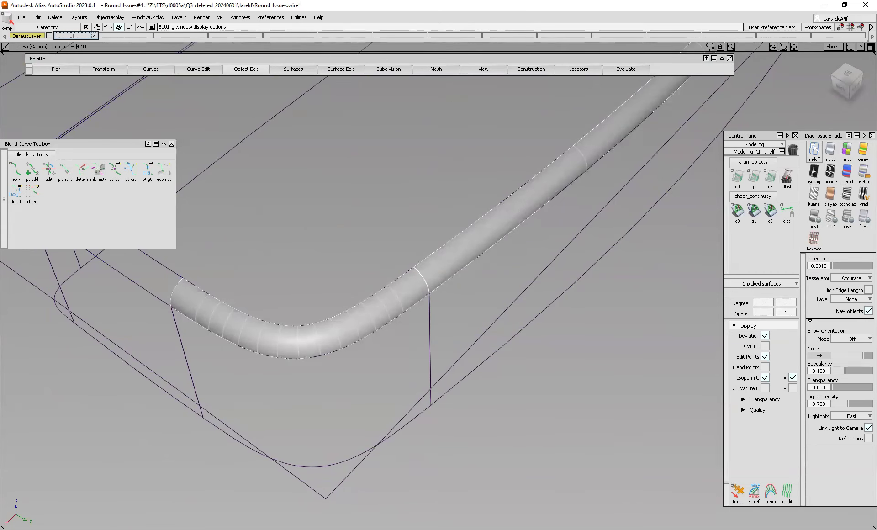
At the far corner, project the corner round's end edge onto the long-side fillet along the normal as a curve on surface
middle_click_drag(570, 246, 188, 413, "alt+shift")
middle_click_drag(518, 265, 334, 414, "alt+shift")
mouse_move(479, 274)
left_mouse_down("alt+shift")
mouse_move(462, 292)
mouse_move(438, 274)
mouse_move(408, 320)
mouse_move(433, 332)
mouse_move(407, 340)
left_mouse_up("alt+shift")
right_click_drag(516, 310, 549, 273, "alt+shift")
left_click_drag(602, 247, 607, 233, "ctrl+shift")
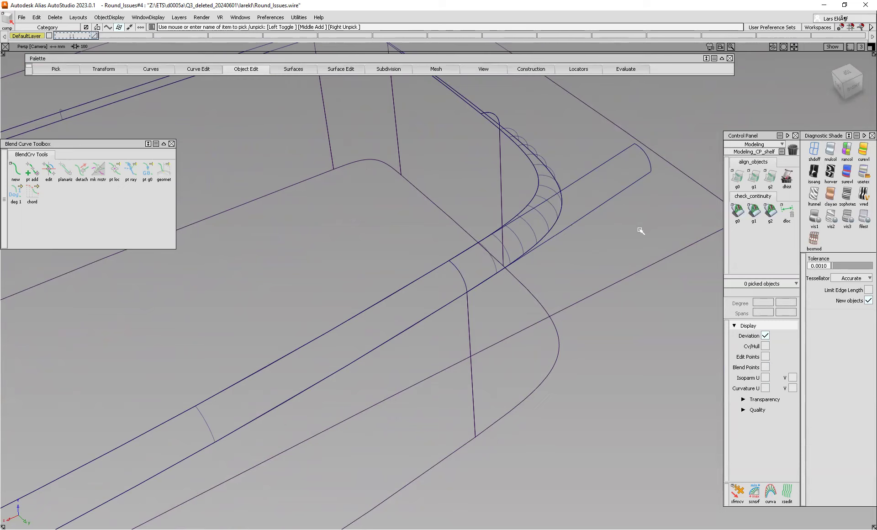
left_click_drag(645, 211, 618, 210, "ctrl+shift")
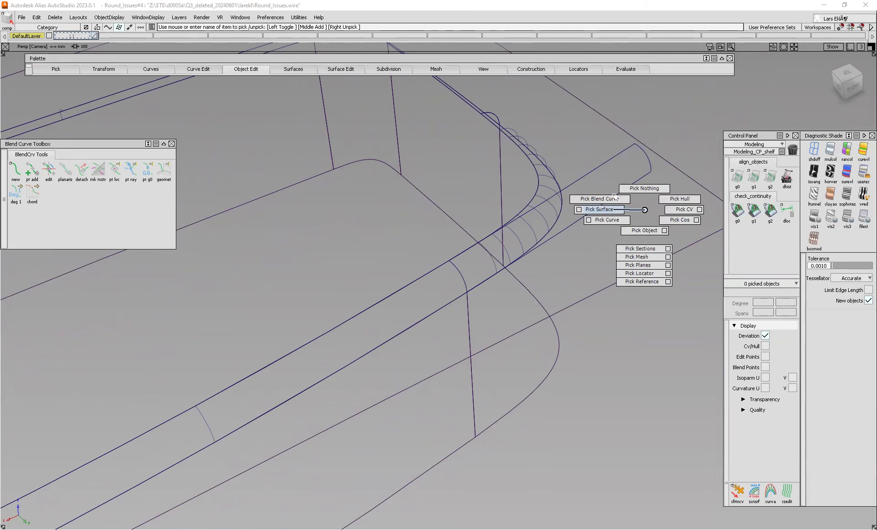
left_click(648, 238)
middle_click_drag(641, 225, 636, 264, "ctrl+shift")
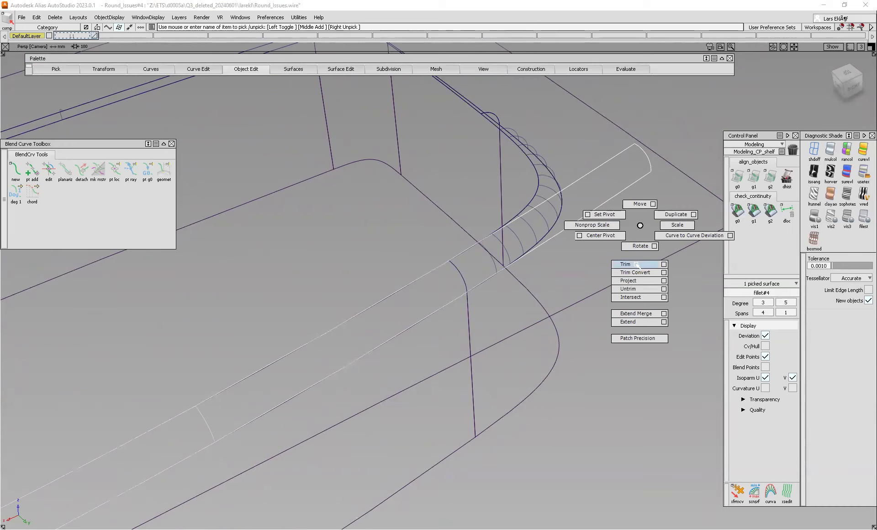
middle_click_drag(636, 273, 666, 282, "ctrl+shift")
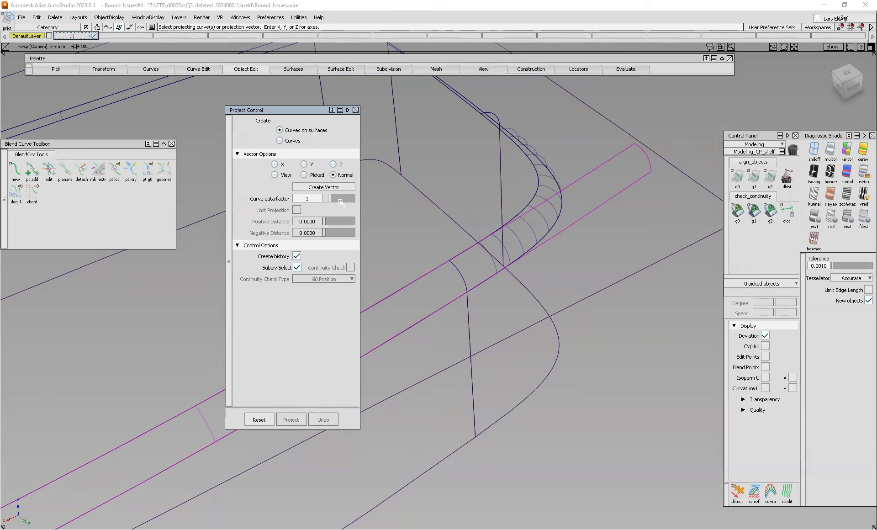
left_click(457, 271)
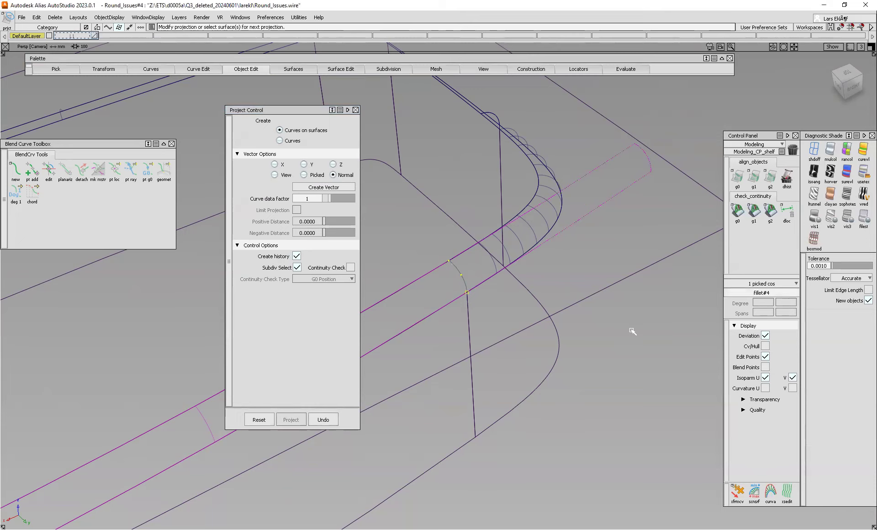
Trim the long-side fillet at the projected curve on surface, keeping the long section and removing the overshoot
left_click_drag(630, 307, 662, 315, "ctrl+shift")
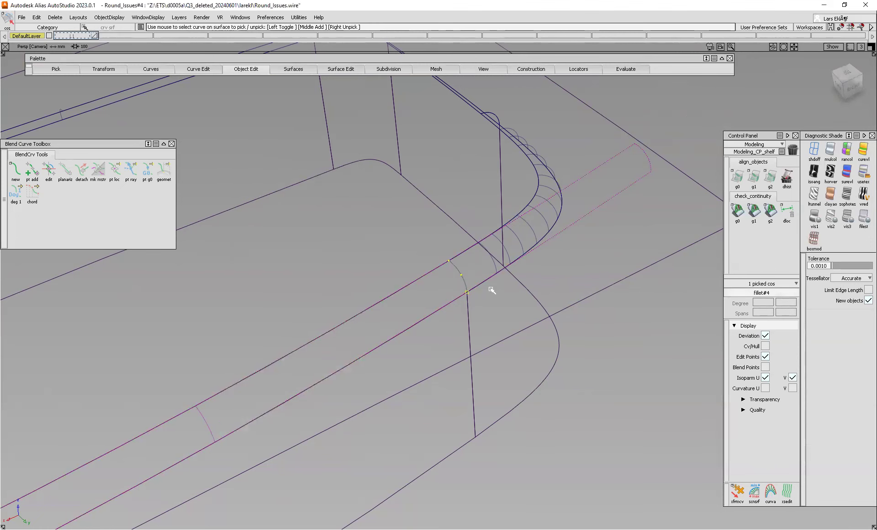
left_click(455, 270)
right_click_drag(646, 323, 635, 363, "ctrl+shift")
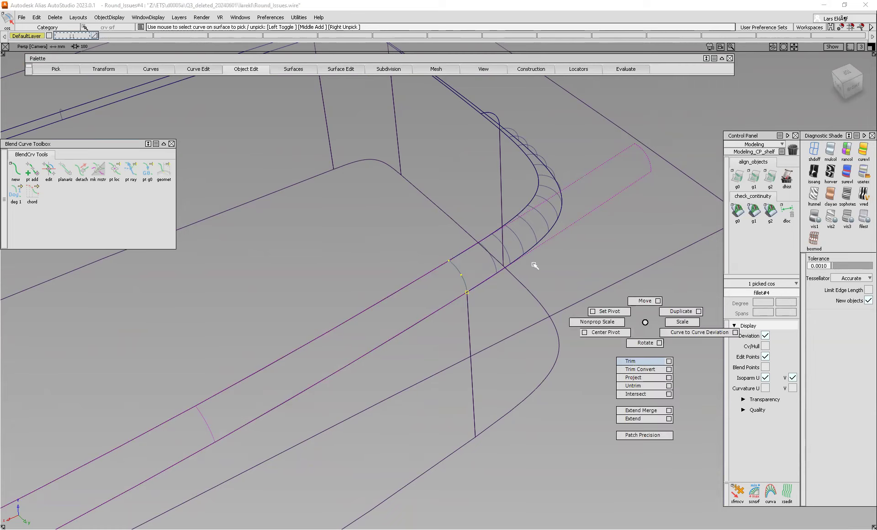
right_click_drag(535, 265, 543, 255, "ctrl+shift")
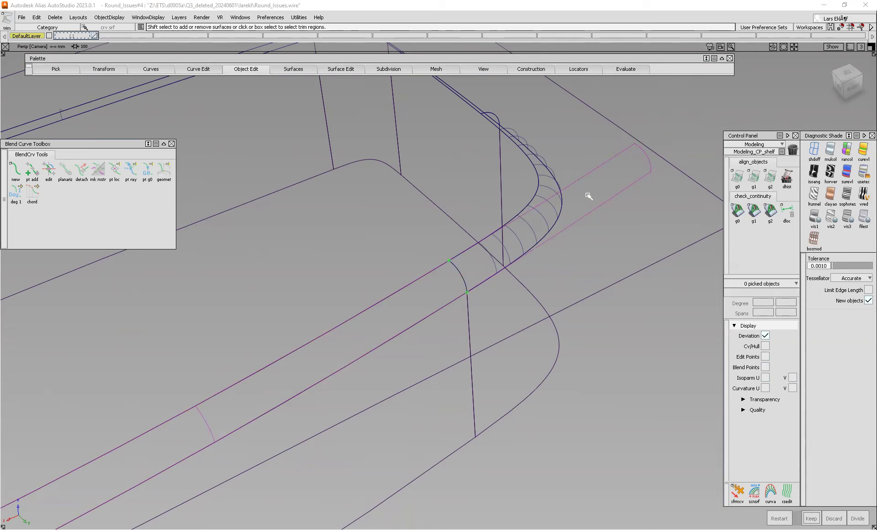
left_click(424, 296)
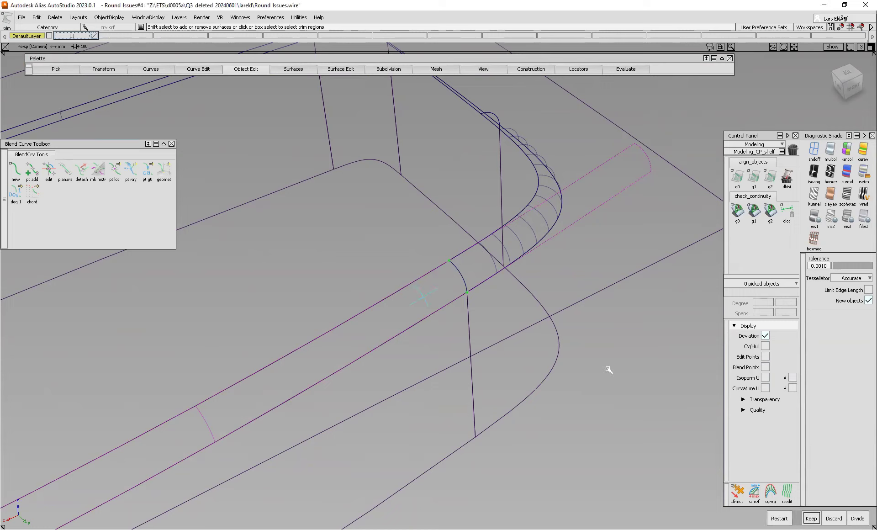
key("space")
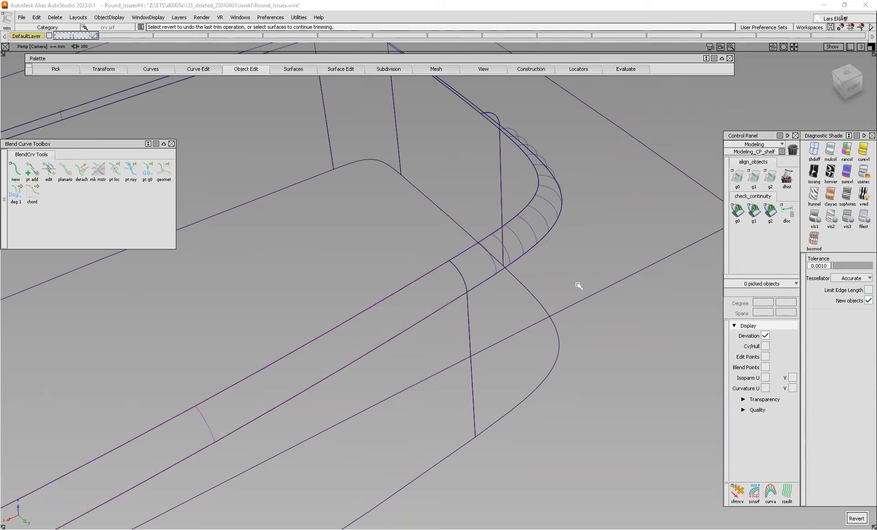
Shade the far corner round and the trimmed long-side fillet with the user texture, and toggle off the model lines to inspect their joint
key("ctrl+shift+c")
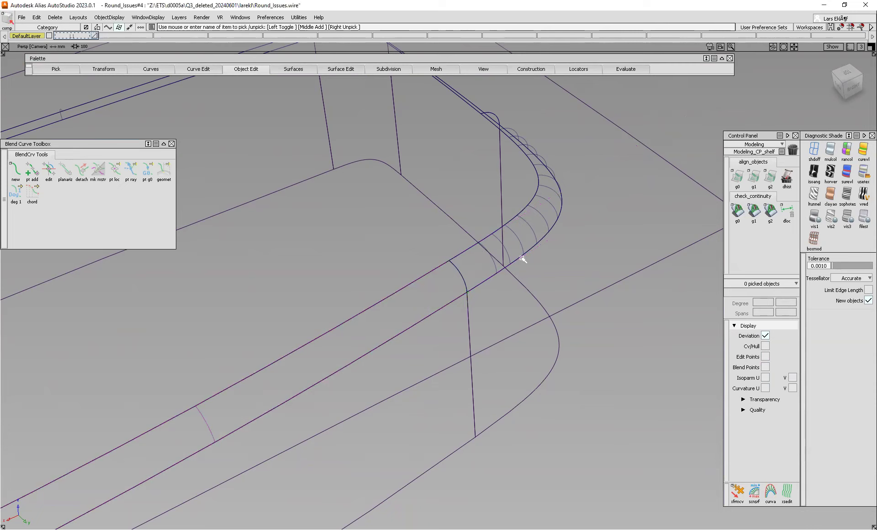
left_click(605, 270, "ctrl+shift")
left_click_drag(605, 270, 571, 271, "ctrl+shift")
left_click(511, 245)
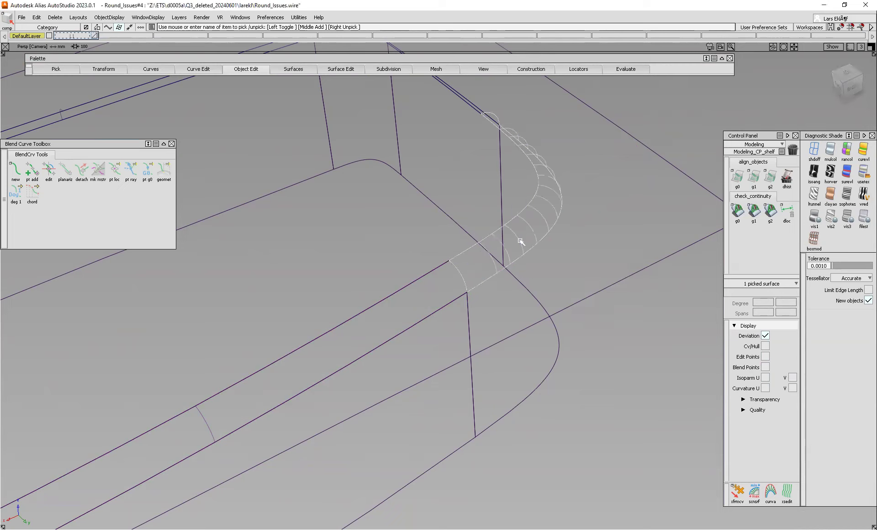
left_click(210, 432)
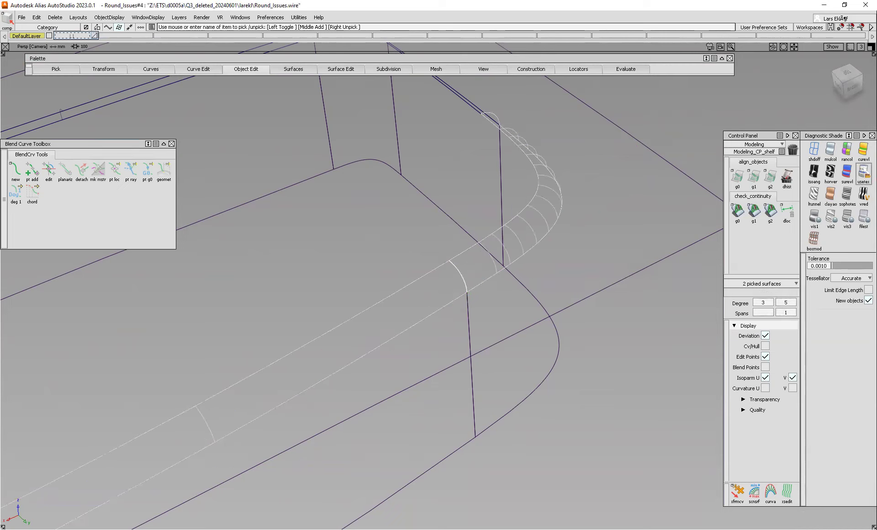
left_click(864, 173)
right_click(664, 284, "ctrl+shift")
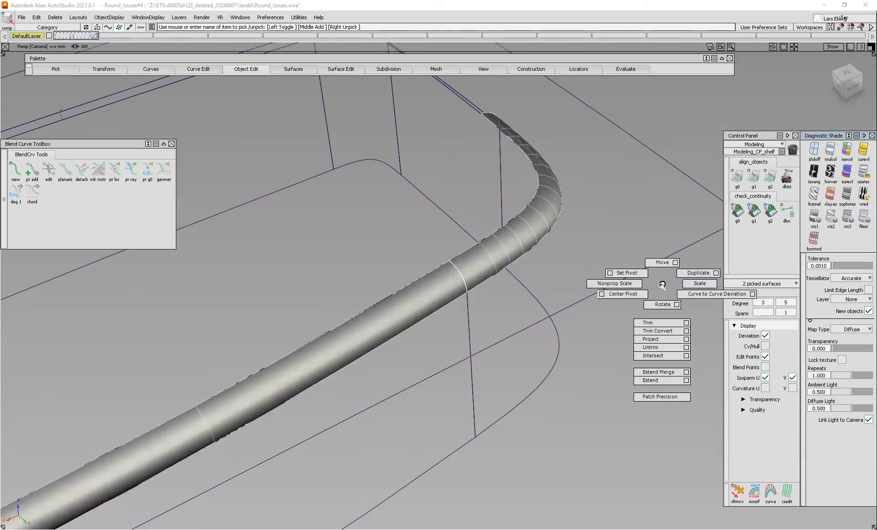
middle_click_drag(662, 284, 690, 273, "ctrl+shift")
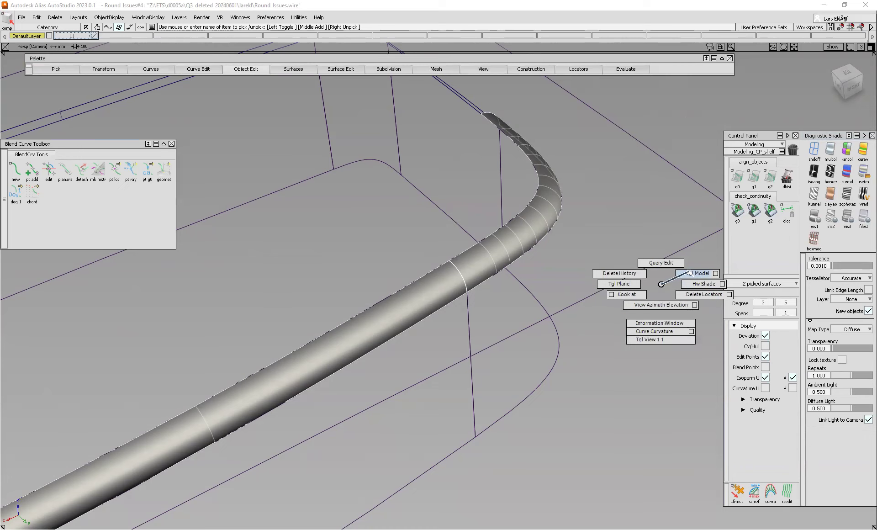
Examine the far-corner joint with the model lines hidden, and turn the model lines back on
left_click_drag(545, 261, 500, 271, "alt+shift")
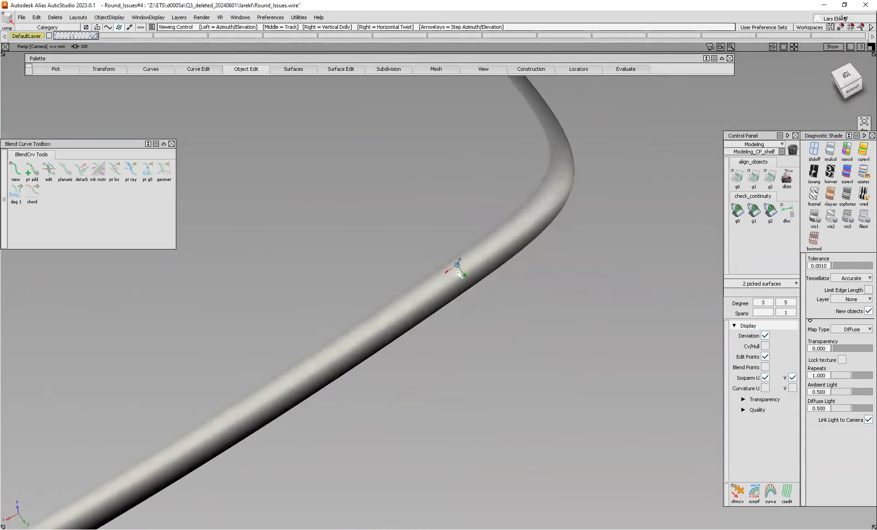
right_click_drag(638, 284, 676, 275, "ctrl+shift")
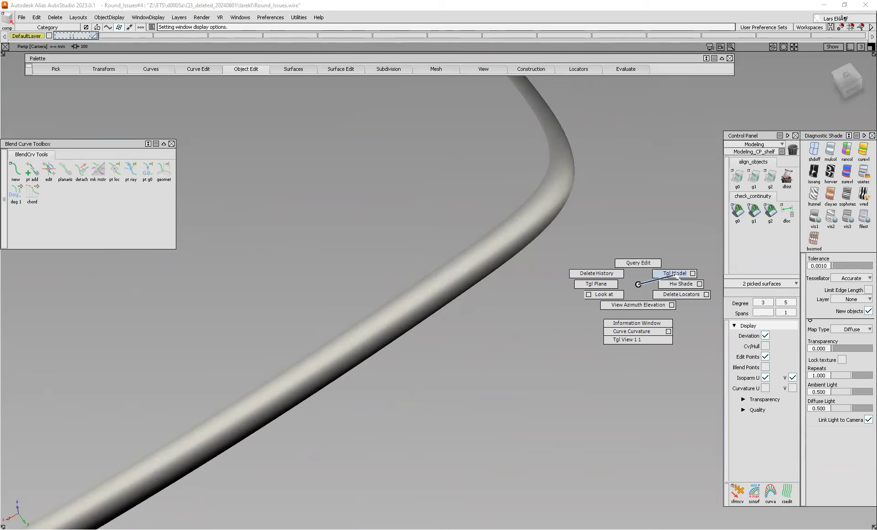
left_click_drag(530, 300, 410, 316, "alt+shift")
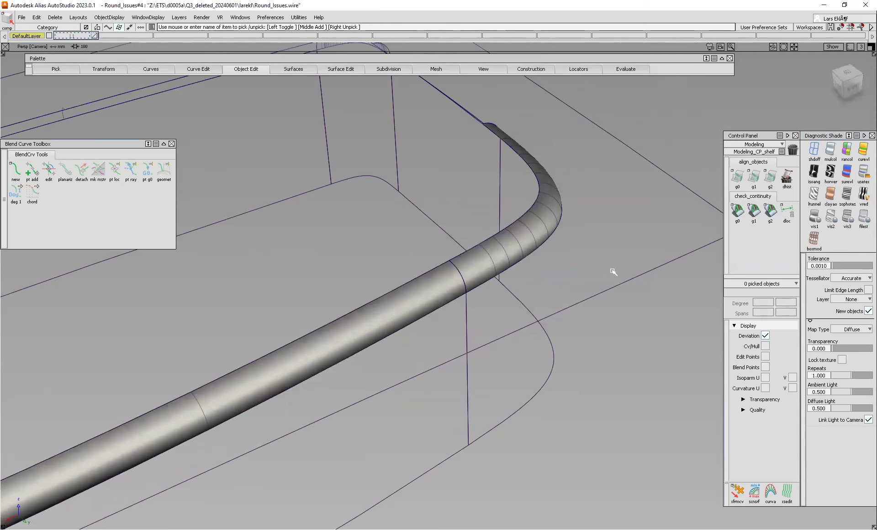
Pick the trimmed long-side fillet surface and display its CVs and hulls
left_click(635, 241, "ctrl+shift")
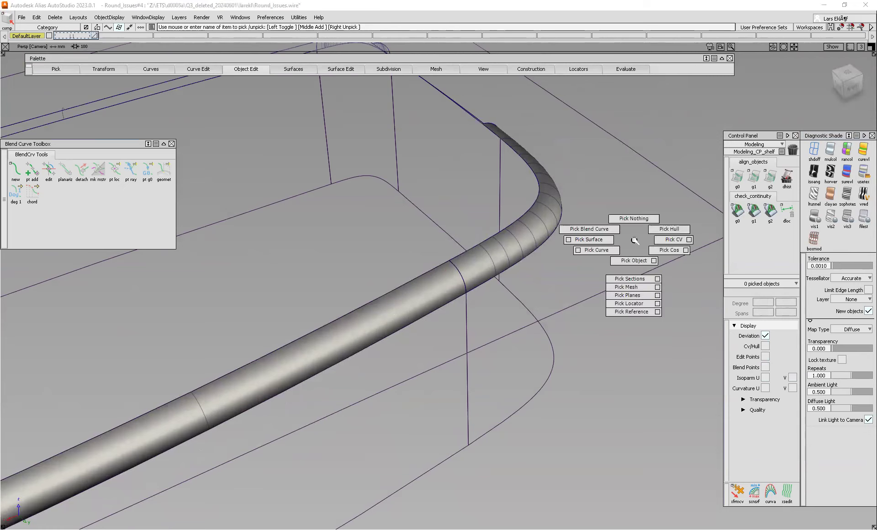
left_click_drag(632, 240, 602, 239, "ctrl+shift")
left_click(207, 416)
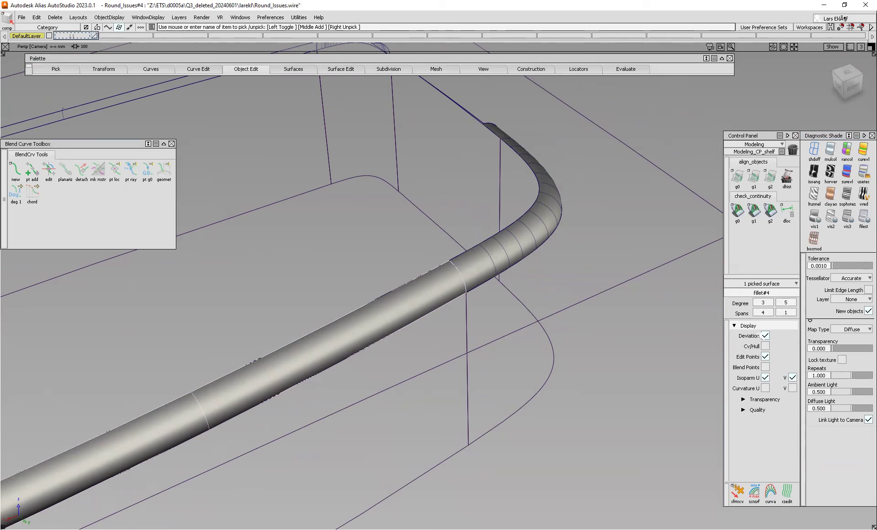
left_click(766, 345)
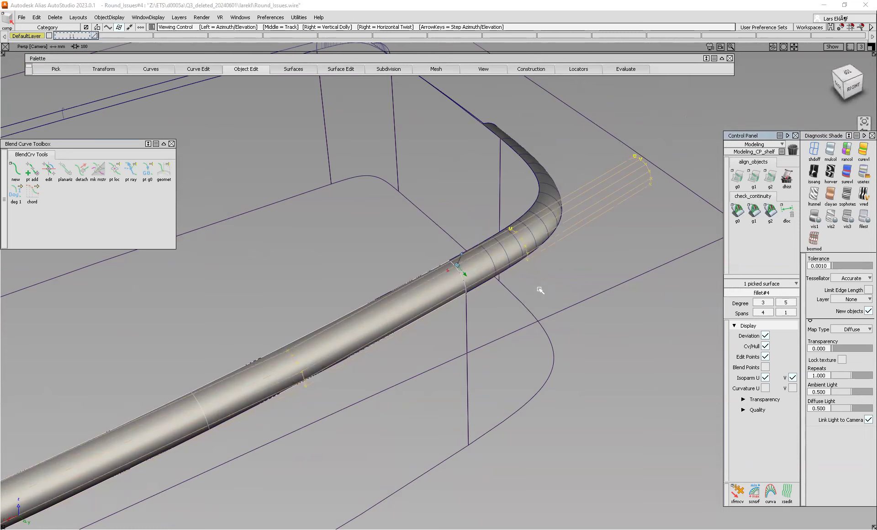
Examine the long-side fillet's CVs and hulls along its full length, comparing its near end with its trimmed end at the far corner
left_click_drag(541, 290, 530, 273, "alt+shift")
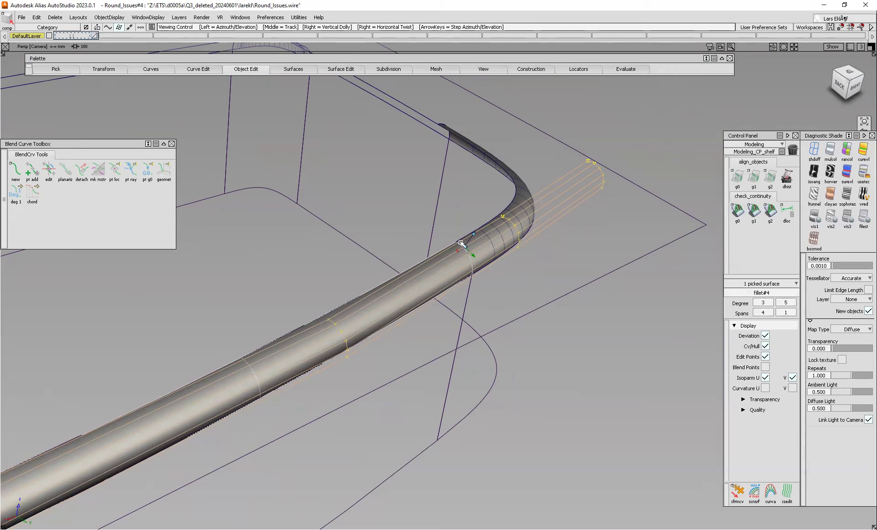
middle_click_drag(273, 342, 521, 205, "alt+shift")
middle_click_drag(310, 352, 506, 203, "alt+shift")
middle_click_drag(274, 263, 641, 245, "alt+shift")
right_click_drag(473, 274, 402, 251, "alt+shift")
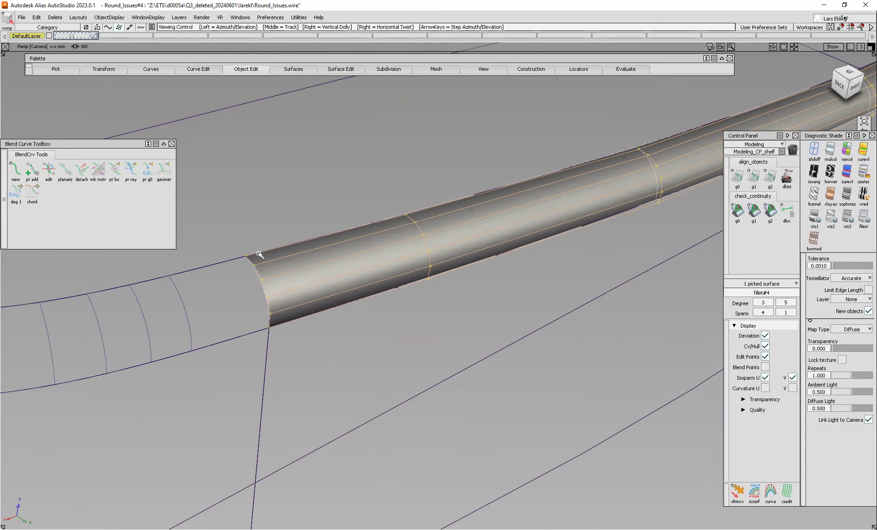
middle_click_drag(536, 182, 393, 161, "alt+shift")
right_click_drag(393, 160, 391, 182, "alt+shift")
middle_click_drag(392, 184, 466, 176, "alt+shift")
left_click_drag(467, 176, 439, 237, "alt+shift")
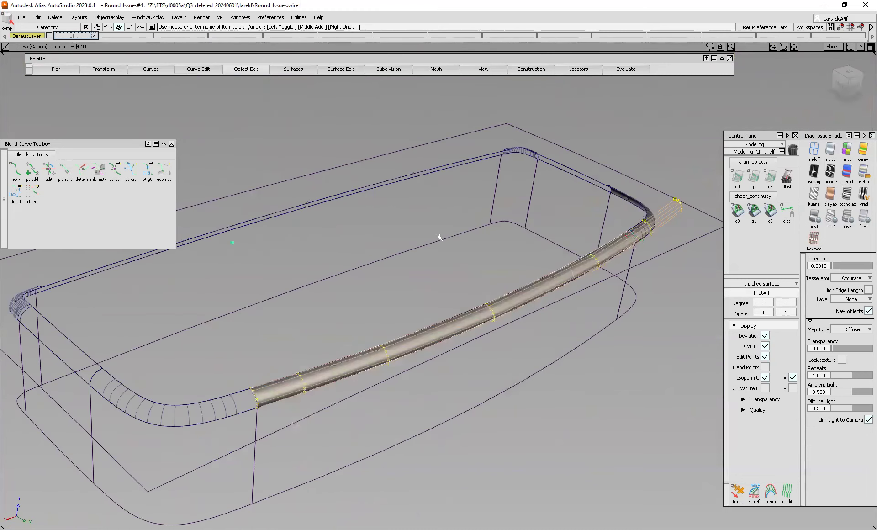
Turn off the diagnostic shading and hide the CVs and hulls of the long-side fillet
left_click(814, 149)
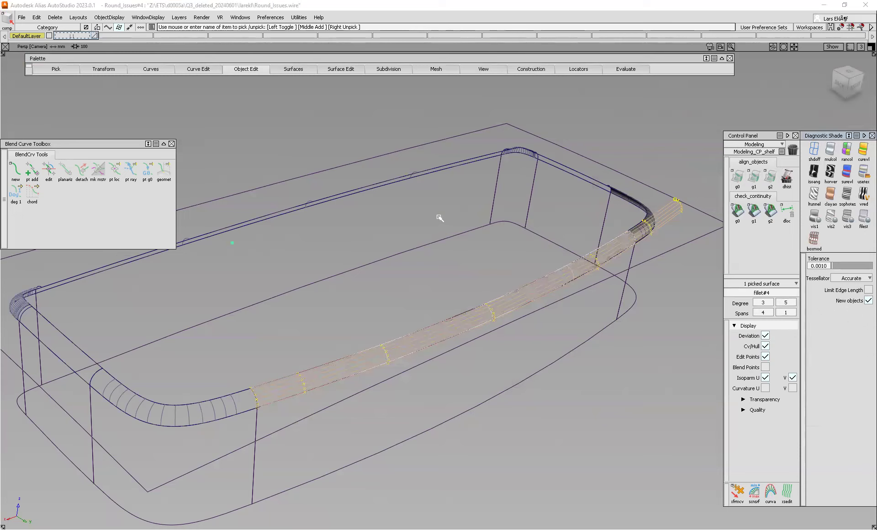
left_click(463, 247)
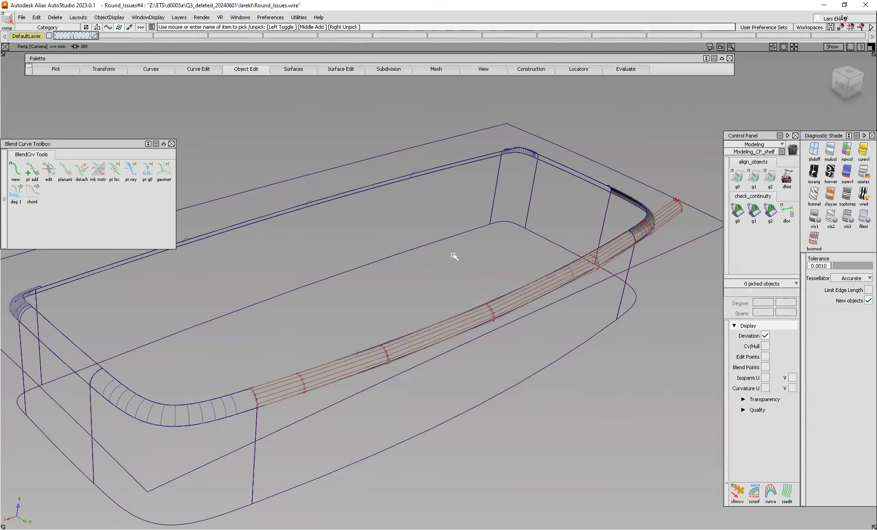
left_click(677, 218)
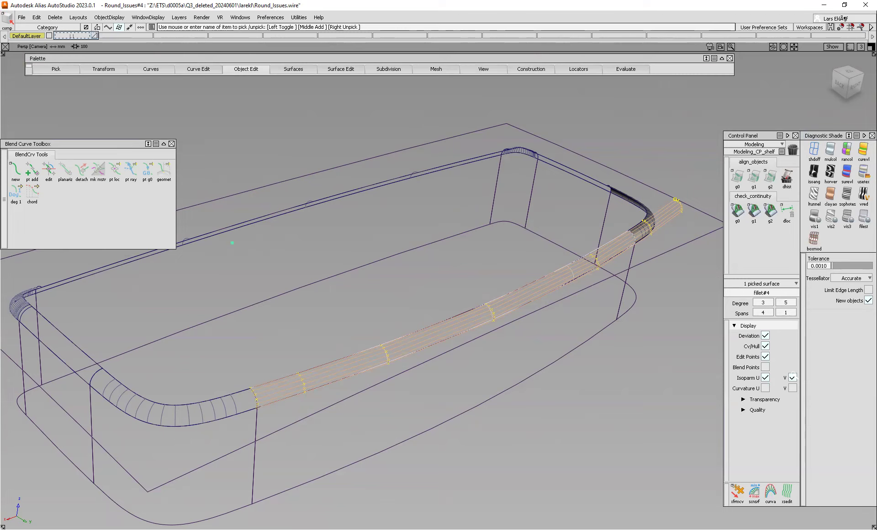
left_click(766, 347)
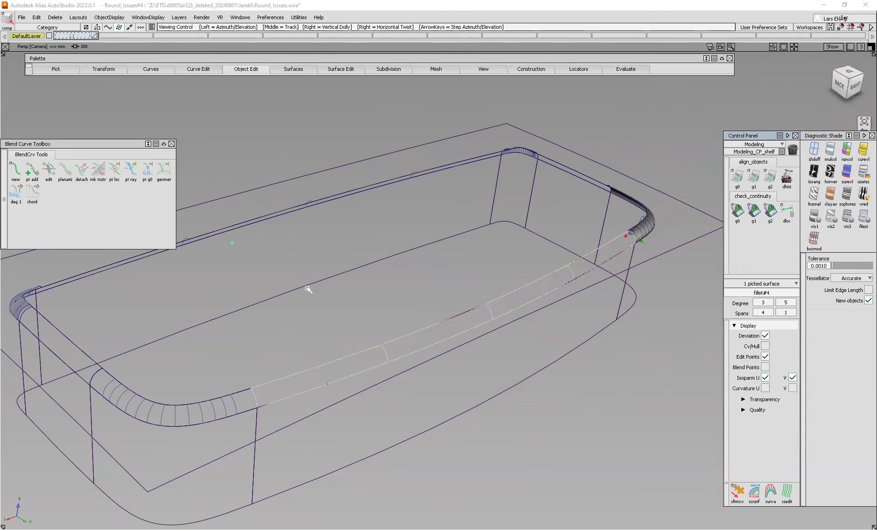
At the corner with the gap, shade the corner round and the short-side fillet in random colours and inspect the gap between them
left_click_drag(505, 278, 235, 289, "alt+shift")
right_click_drag(236, 289, 263, 315, "alt+shift")
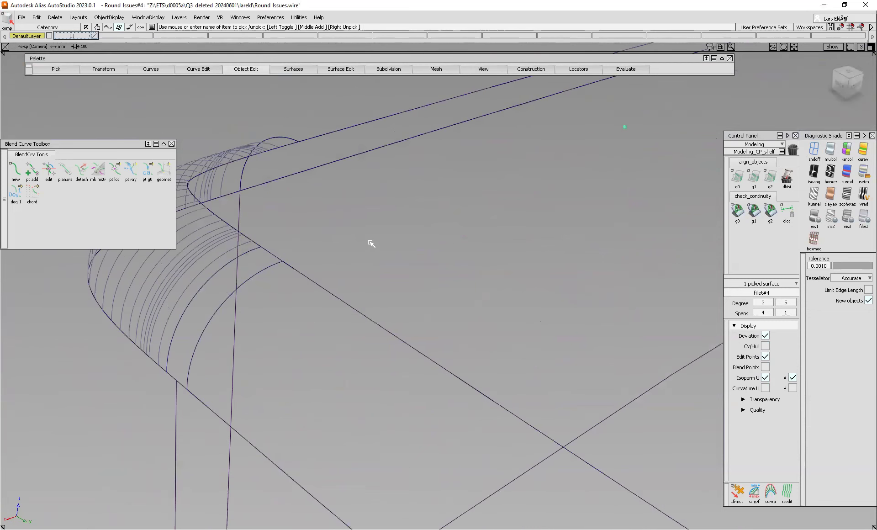
left_click_drag(364, 223, 379, 244, "ctrl+shift")
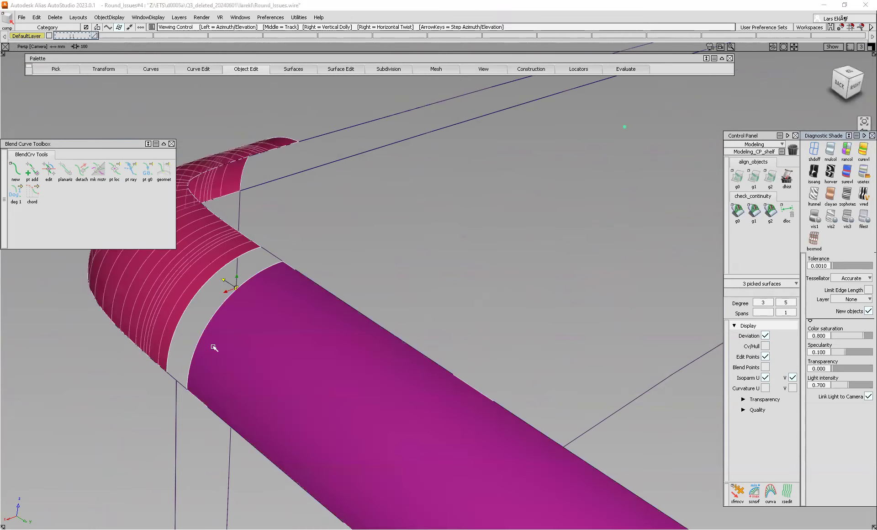
left_click_drag(403, 370, 450, 230, "alt+shift")
middle_click_drag(450, 230, 314, 293, "alt+shift")
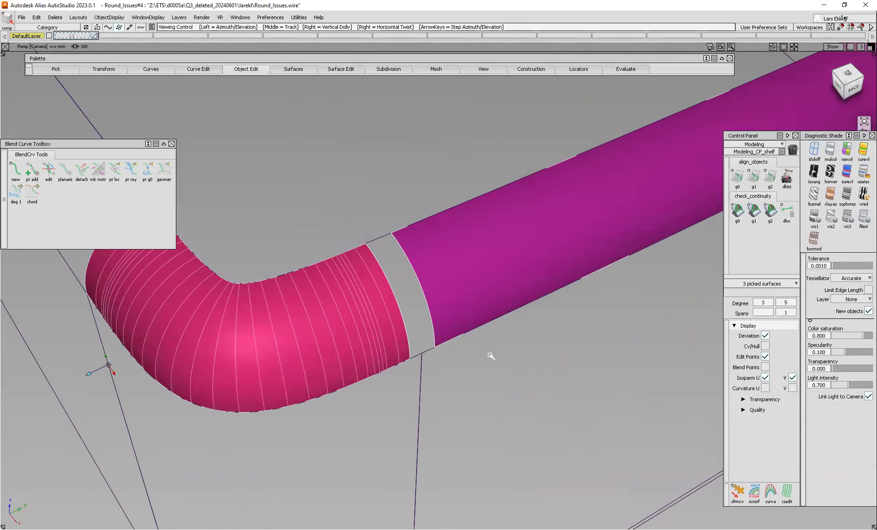
right_click_drag(493, 350, 493, 347, "alt+shift")
middle_click_drag(498, 323, 401, 315, "alt+shift")
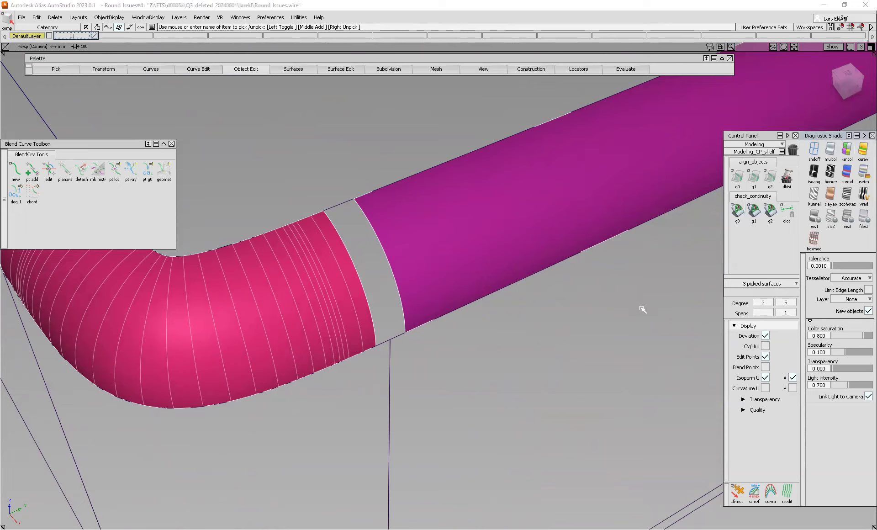
Clear the shading and reshade only the corner round and the short-side fillet in random colours, leaving nothing picked
left_click(653, 286)
left_click(848, 150)
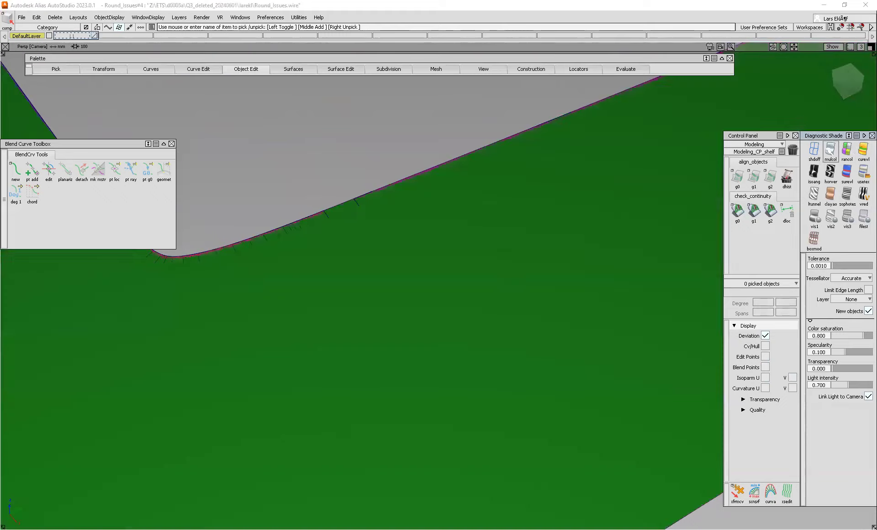
left_click(814, 150)
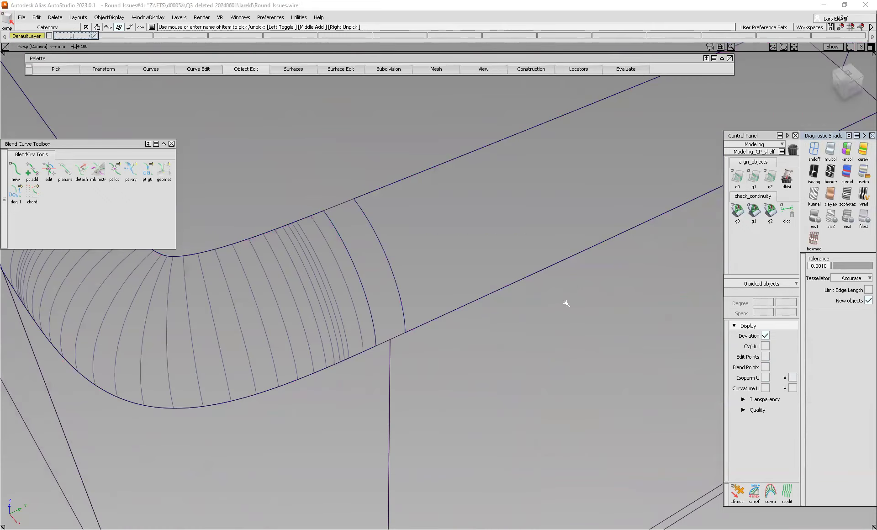
left_click(402, 259)
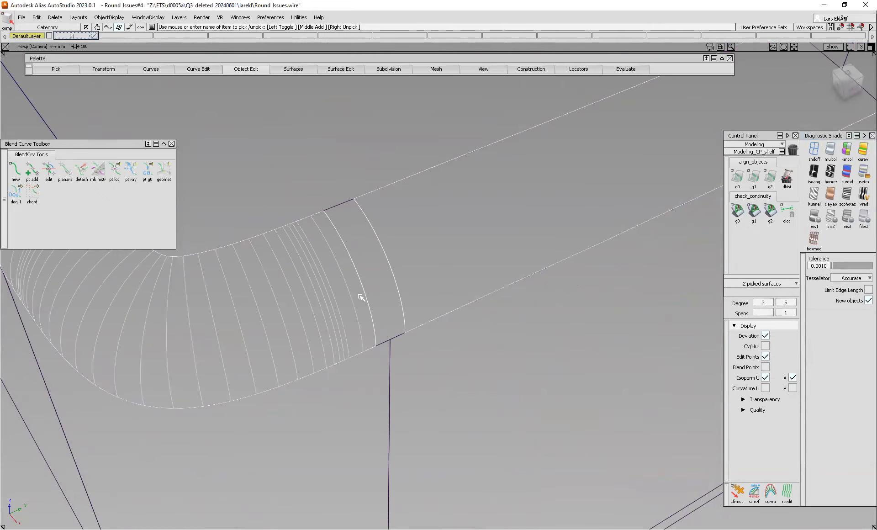
left_click(847, 150)
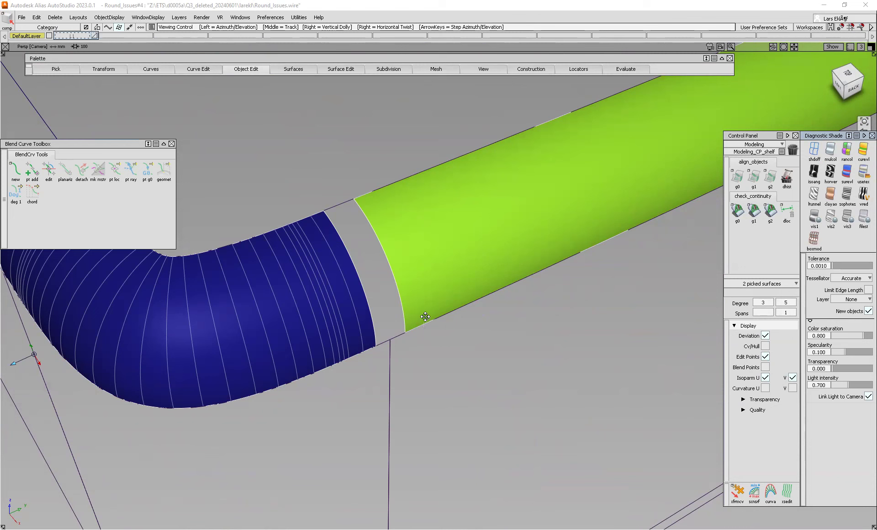
middle_click_drag(424, 313, 418, 308, "alt+shift")
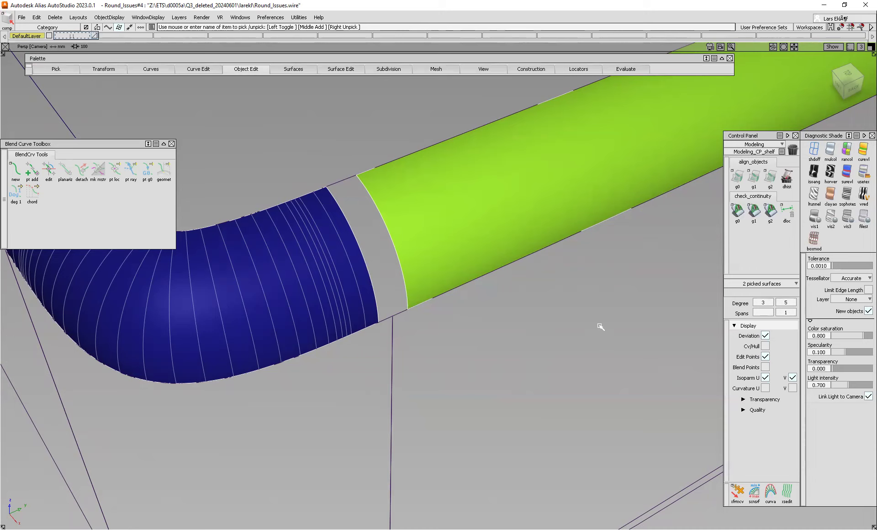
left_click(634, 313)
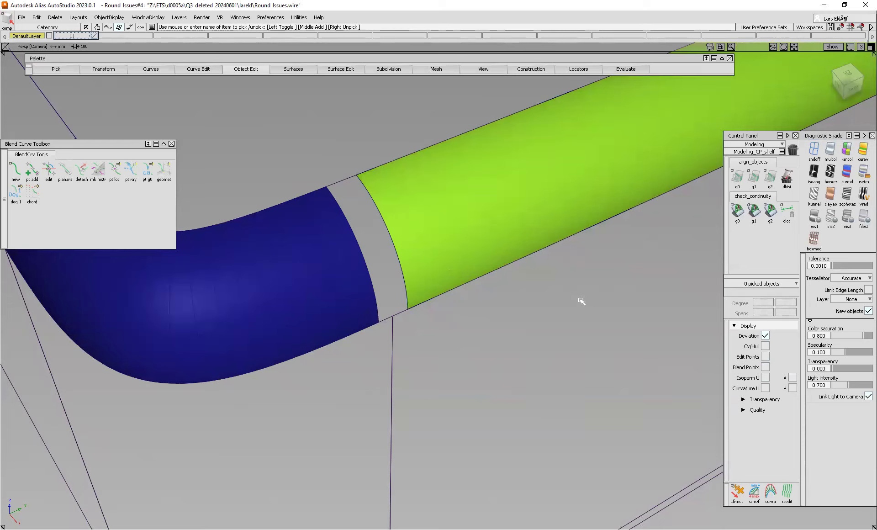
Extend the short-side fillet's end about 1.75 mm toward the corner round, snapping it to the vertical edge line
middle_click_drag(587, 282, 257, 77, "ctrl+shift")
left_click(246, 69)
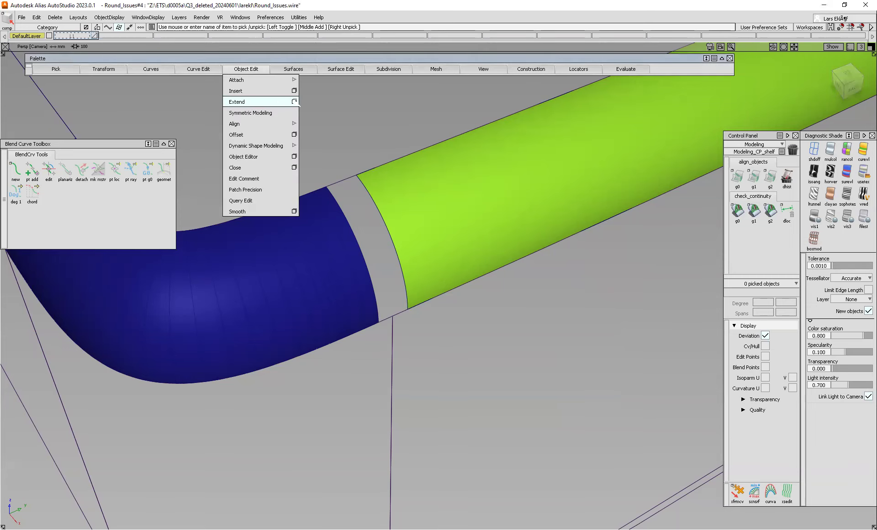
left_click(294, 102)
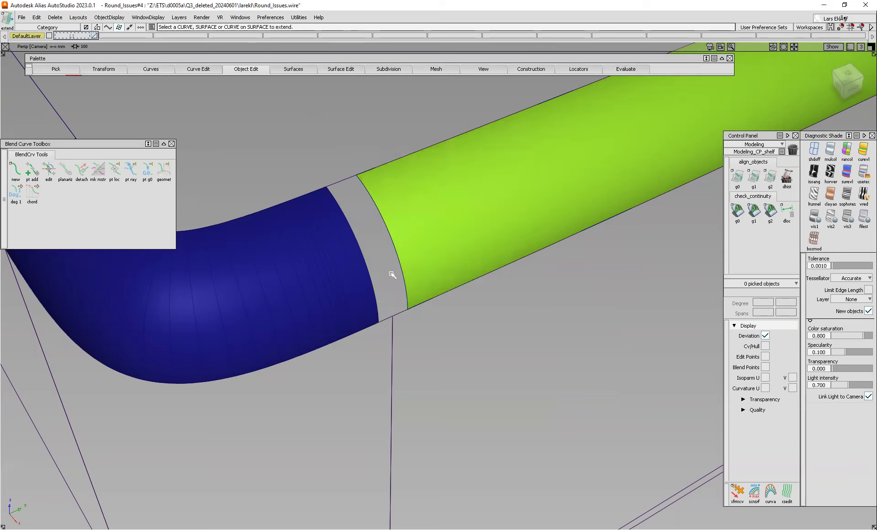
left_click(398, 254)
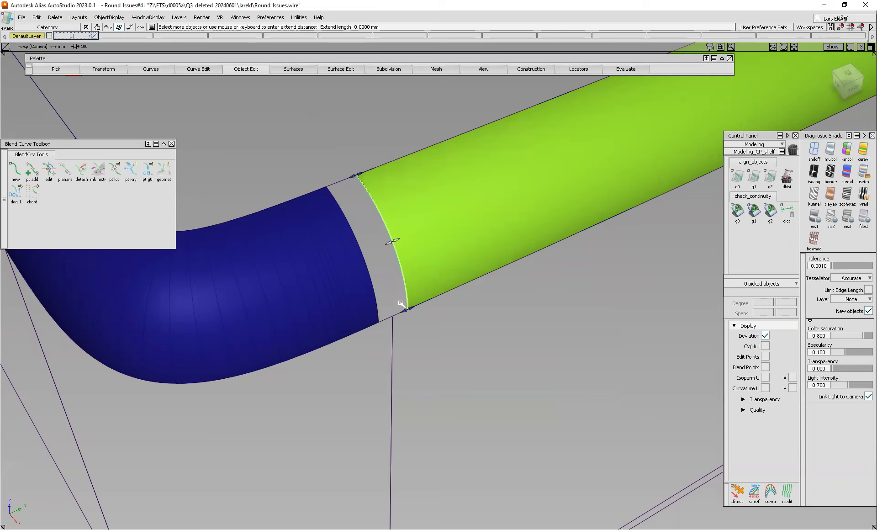
mouse_move(388, 245)
mouse_move(385, 243)
left_mouse_down()
mouse_move(377, 248)
mouse_move(413, 235)
mouse_move(383, 251)
left_mouse_up()
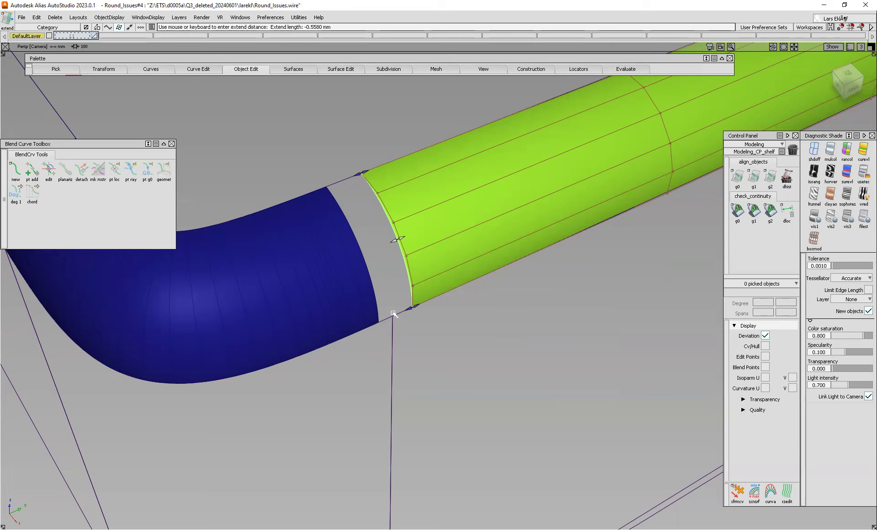
left_click_drag(394, 241, 381, 247)
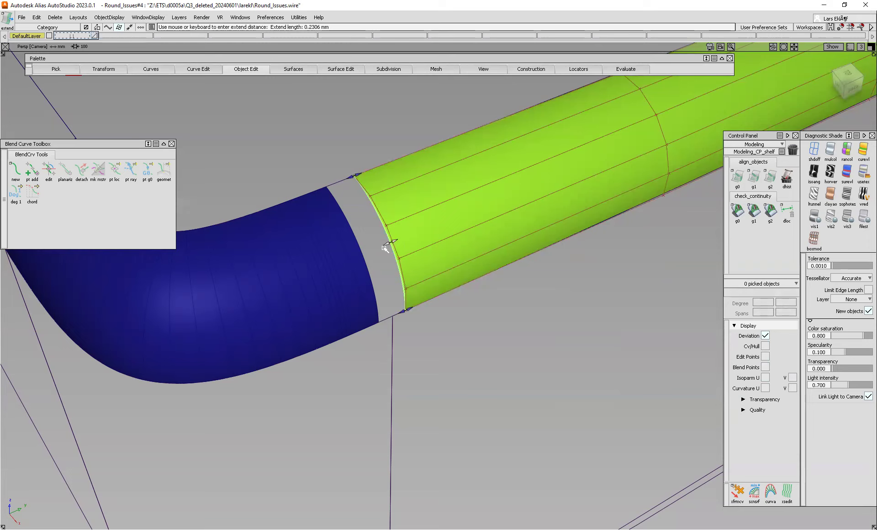
left_click(393, 333, "ctrl+alt")
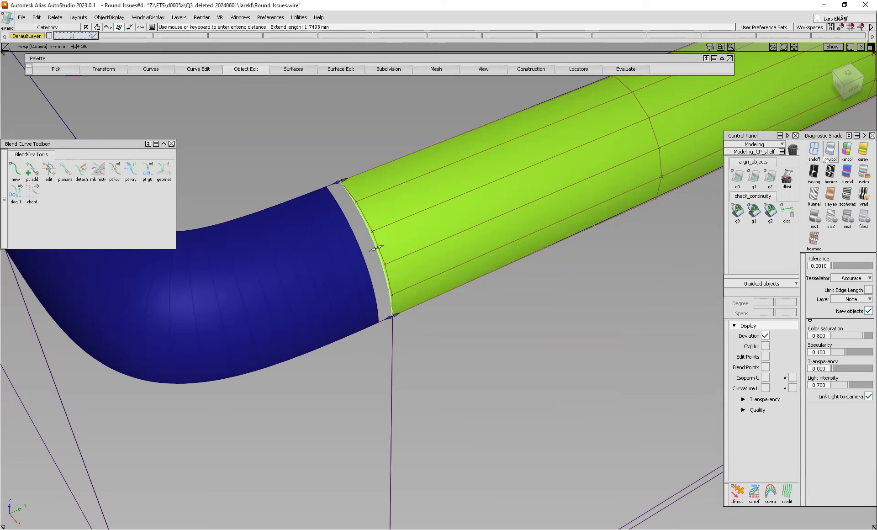
Turn off the shading and display the CVs and hulls of the corner round and the extended short-side fillet
left_click(826, 156)
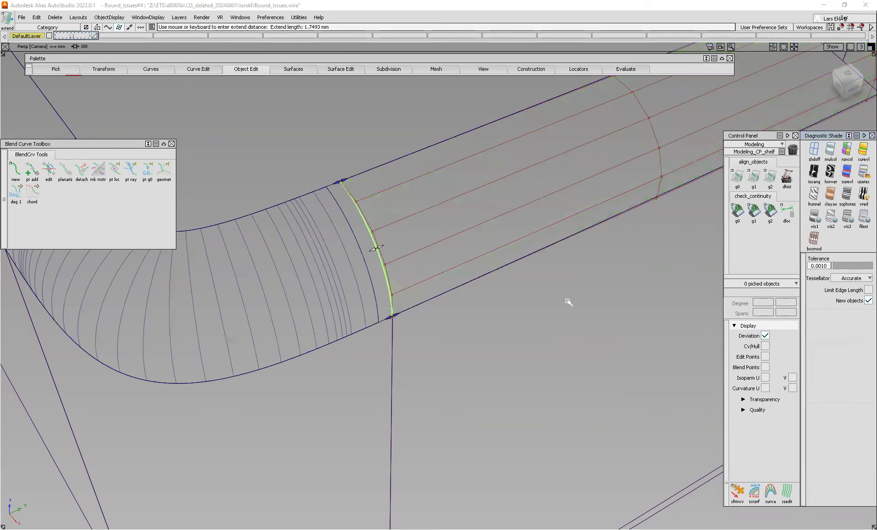
left_click_drag(569, 302, 538, 303, "ctrl+shift")
left_click_drag(349, 257, 350, 257, "ctrl+shift")
left_click(349, 257)
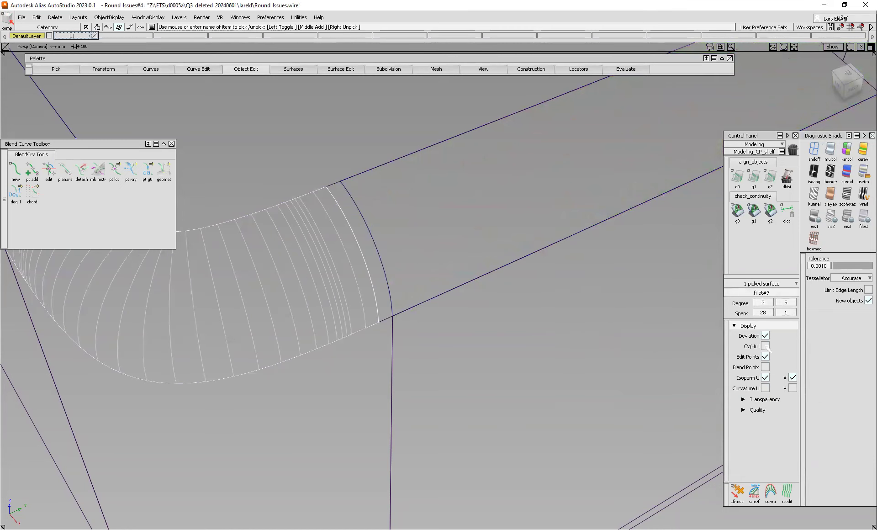
left_click(765, 346)
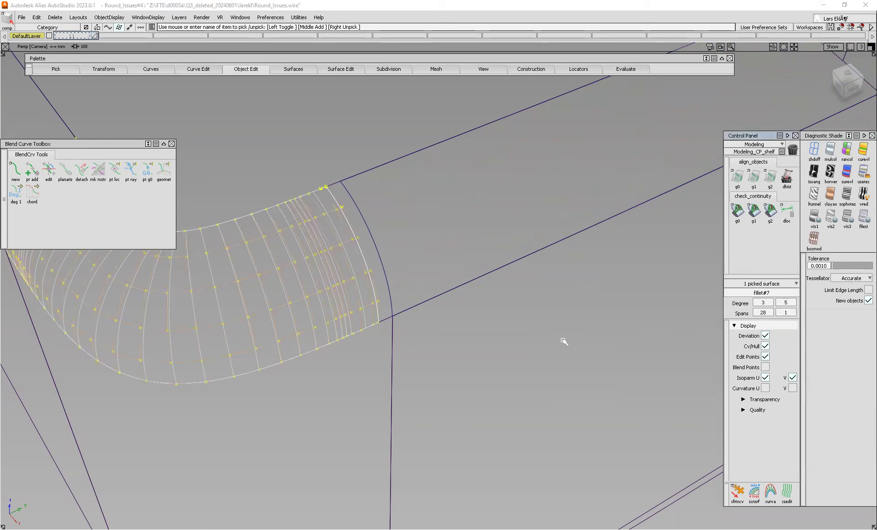
left_click(381, 255)
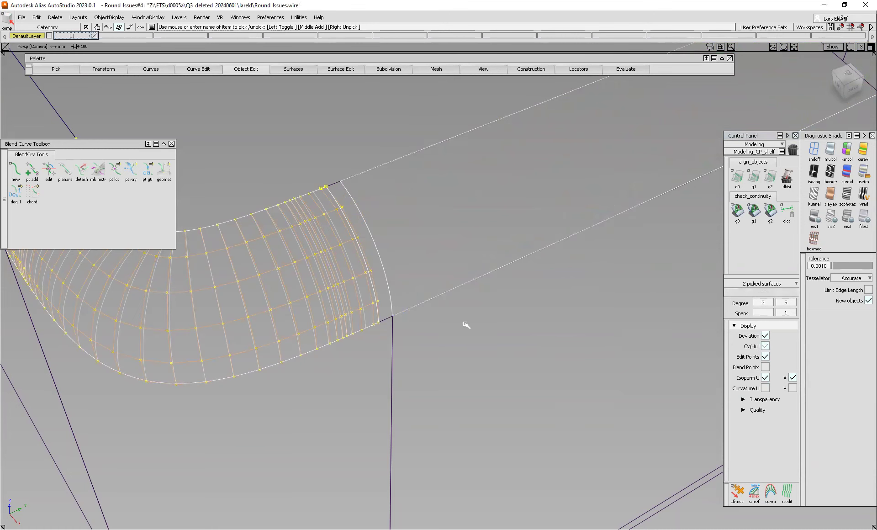
left_click_drag(445, 276, 421, 272, "alt+shift")
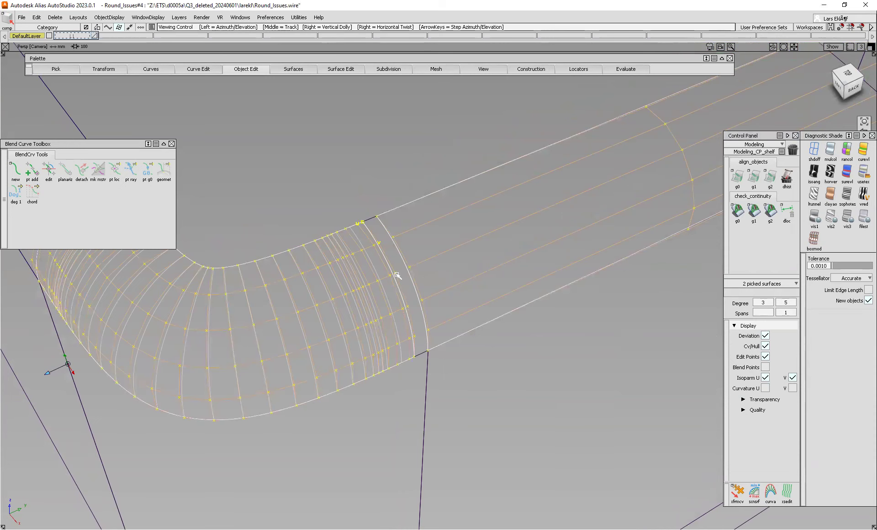
right_click_drag(395, 276, 395, 266, "alt+shift")
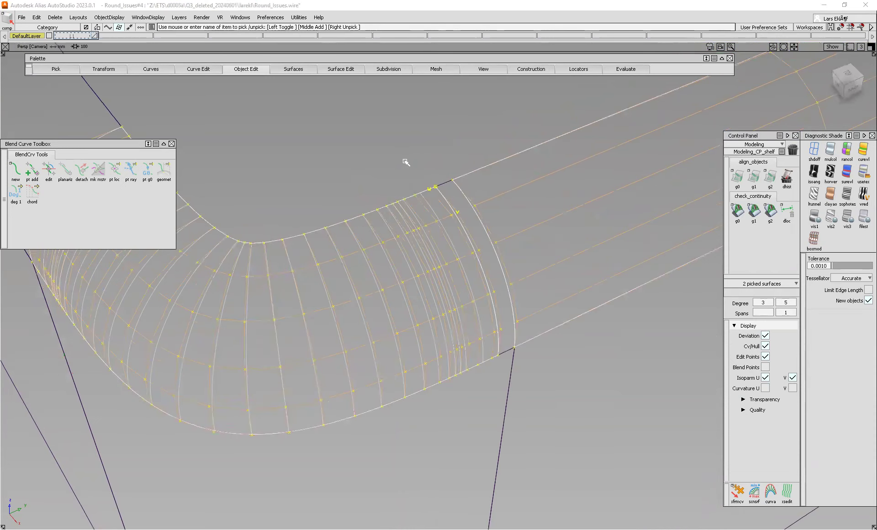
Move the uppermost CV of the corner round's end row, snapping it to the matching end CV of the extended short-side fillet
left_click_drag(404, 141, 438, 125, "ctrl+shift")
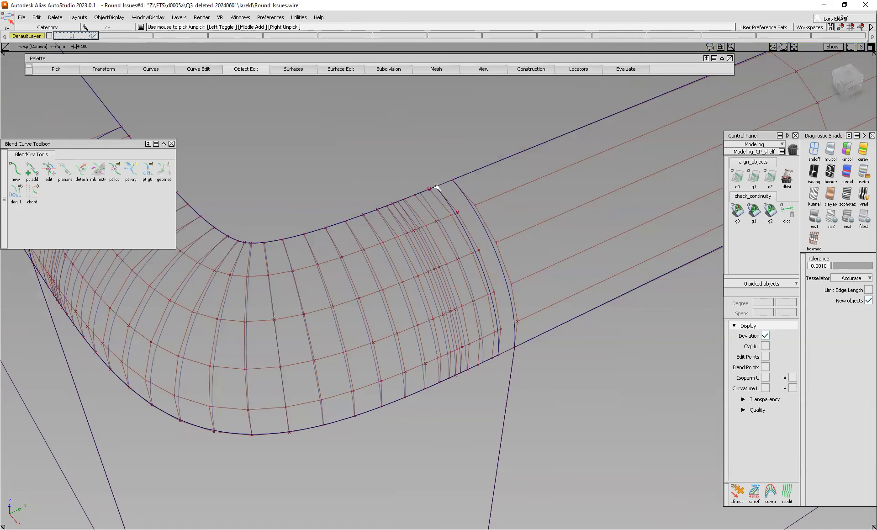
left_click(437, 187)
right_click_drag(482, 178, 420, 149, "alt+shift")
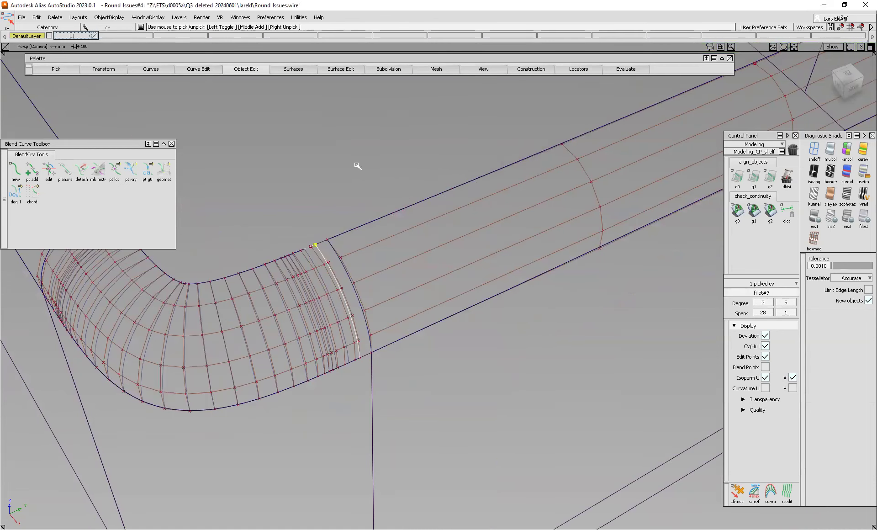
left_click_drag(357, 165, 359, 145, "ctrl+shift")
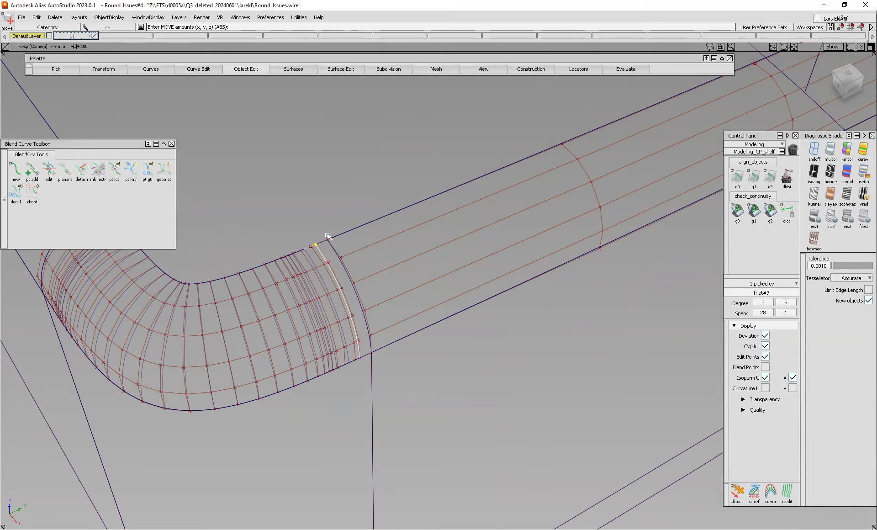
key("shift+alt")
right_click_drag(316, 254, 457, 189, "alt+shift")
middle_click_drag(680, 84, 375, 221, "alt+shift")
right_click_drag(374, 220, 376, 158, "alt+shift")
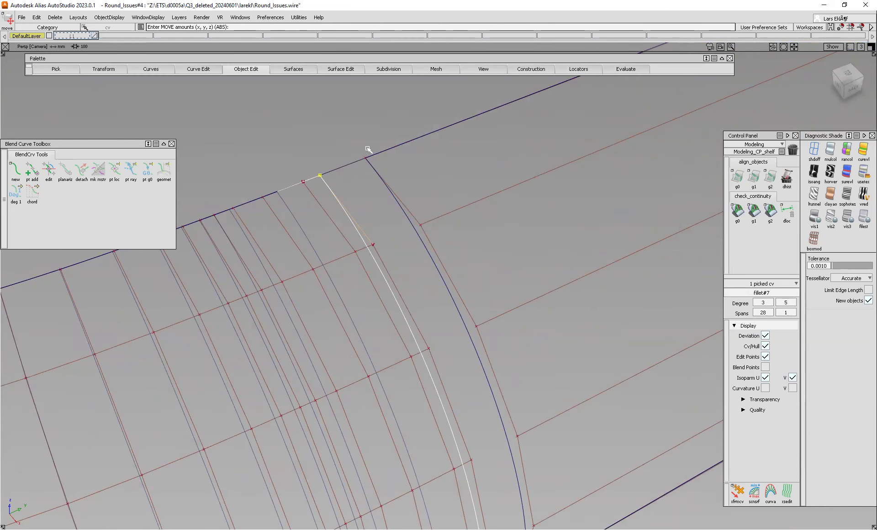
left_click(369, 149, "ctrl")
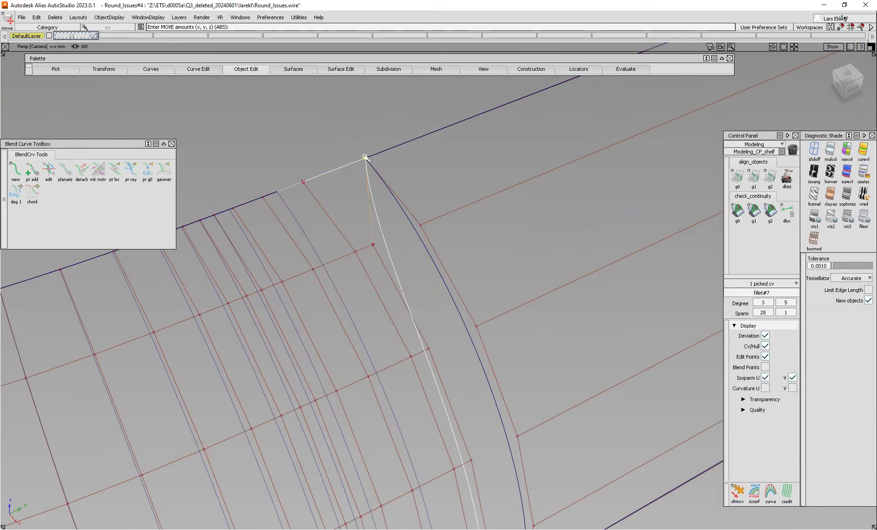
Snap the second, third and fourth CVs of the corner round's end row to the matching CVs on the short-side fillet
left_click(373, 246)
left_click(422, 216, "ctrl")
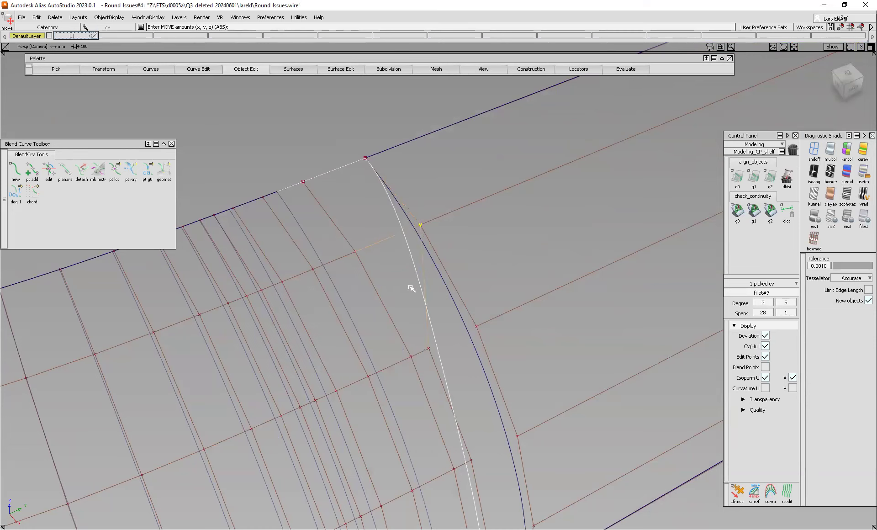
left_click(429, 350)
left_click(483, 314, "ctrl")
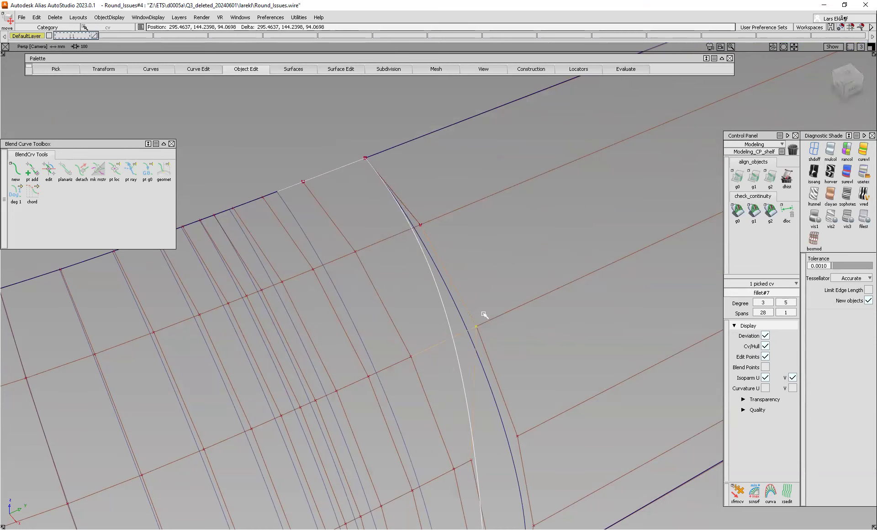
left_click(472, 460)
left_click(530, 417, "ctrl")
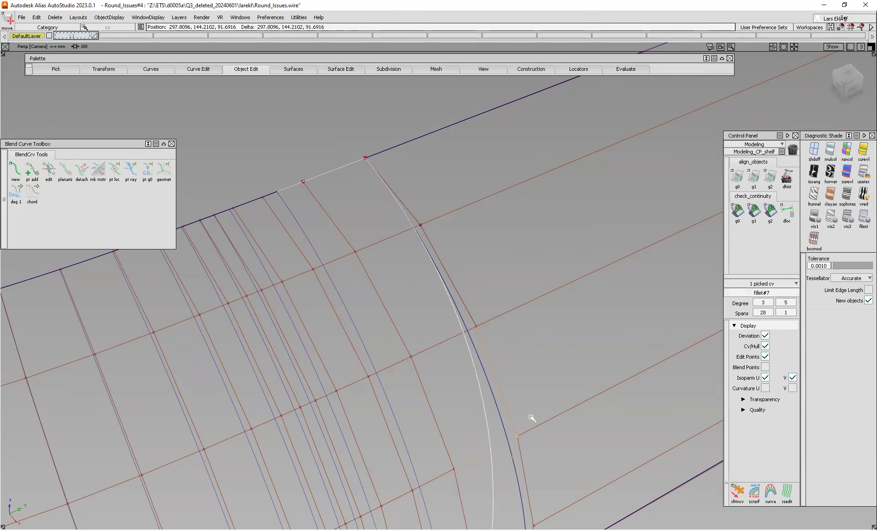
Snap the last two CVs of the corner round's end row to the fillet's matching CVs and its lower corner, leaving nothing picked
right_click_drag(512, 384, 468, 324, "alt+shift")
left_click(468, 322)
left_click(498, 315, "ctrl")
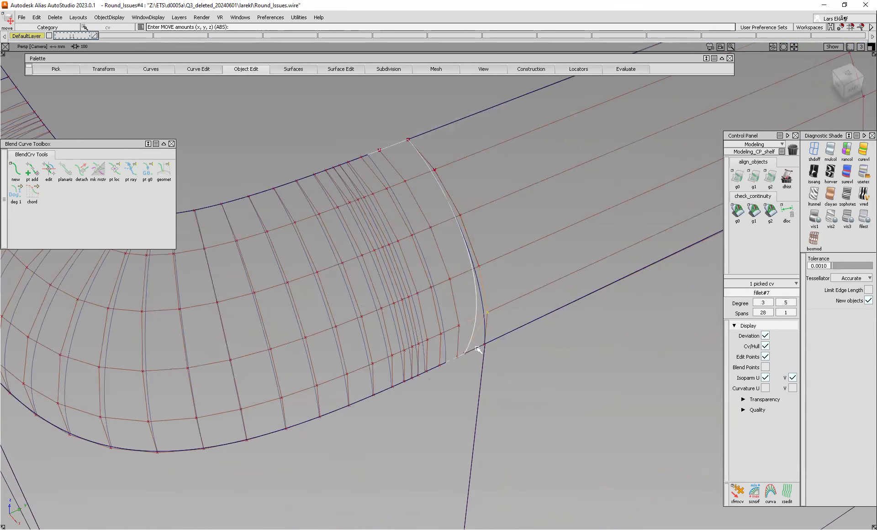
left_click(464, 353)
left_click_drag(465, 353, 487, 351, "ctrl")
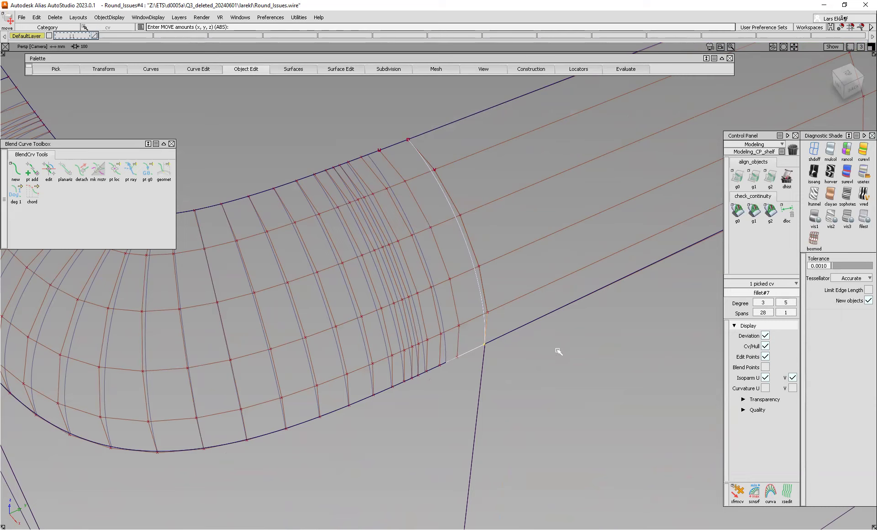
left_click_drag(600, 353, 601, 332, "ctrl+shift")
Check G1 tangent continuity along the long edges of the short-side fillet and corner round, and at the joint between them
left_click_drag(503, 241, 434, 247, "alt+shift")
mouse_move(452, 310)
left_mouse_down("alt+shift")
mouse_move(435, 310)
mouse_move(442, 306)
left_mouse_up("alt+shift")
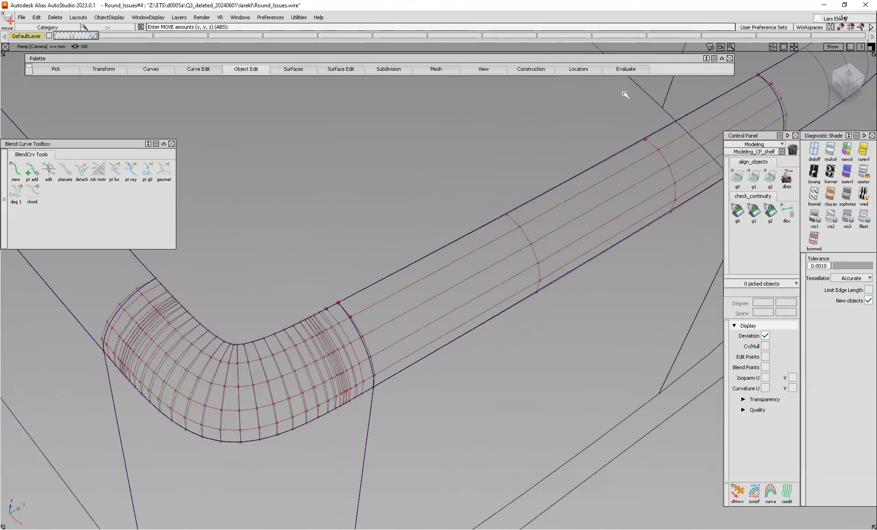
left_click(632, 70)
mouse_move(662, 85)
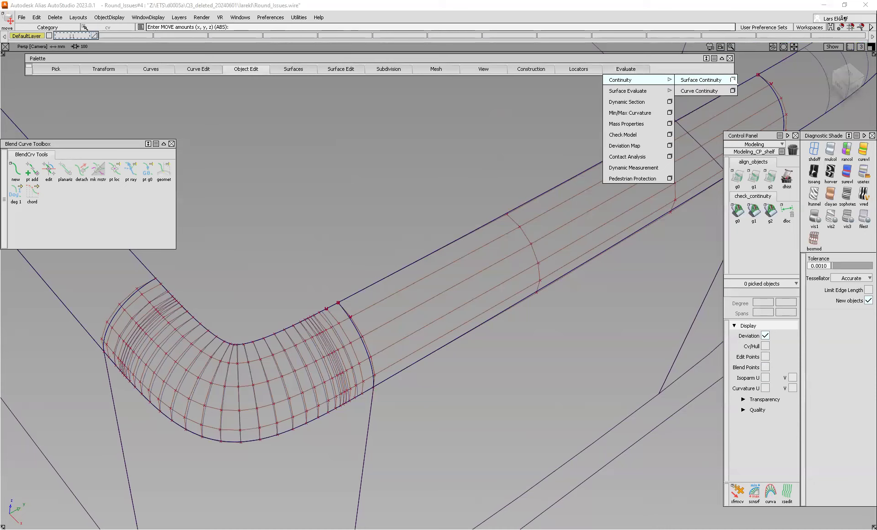
left_click(733, 79)
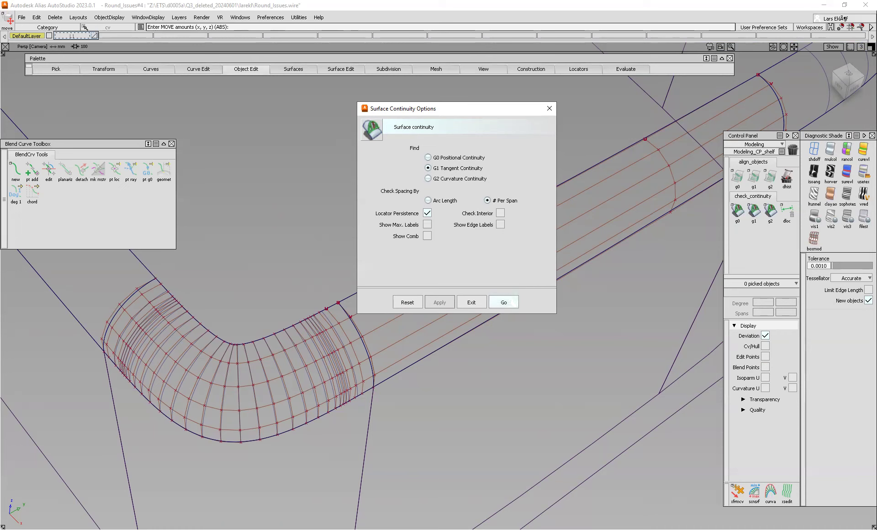
left_click(456, 340)
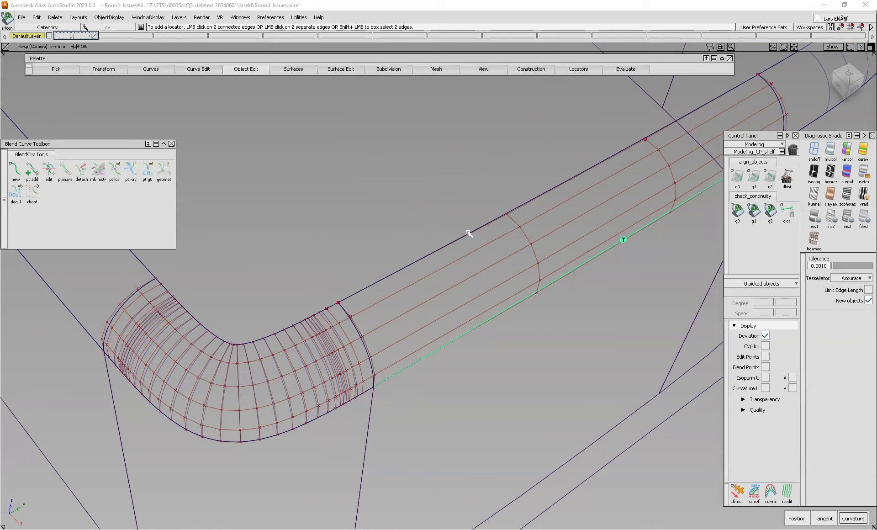
left_click(414, 307)
left_click(303, 427)
left_click(247, 344)
left_click(358, 331)
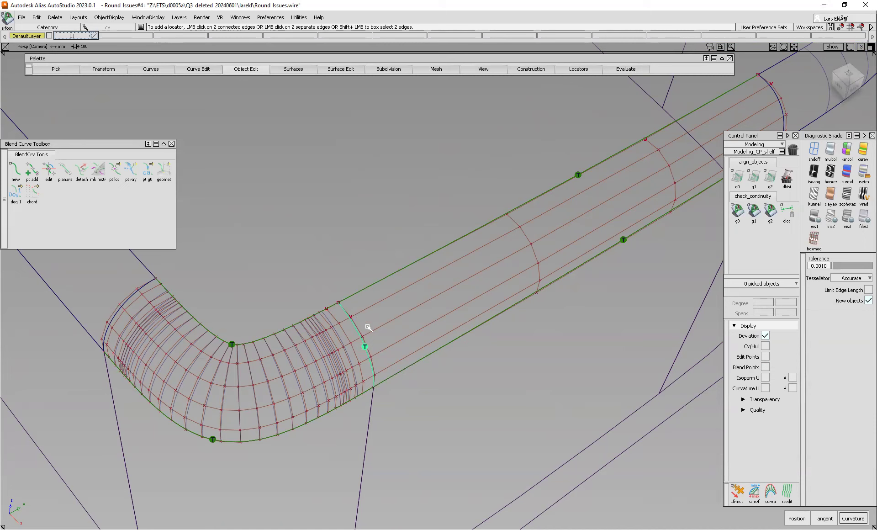
Pick the surfaces around the corner and short side, hide their CVs and hulls, and leave nothing picked
right_click_drag(406, 253, 410, 293, "alt+shift")
left_click_drag(409, 293, 402, 314, "alt+shift")
left_click_drag(363, 234, 358, 257, "ctrl+shift")
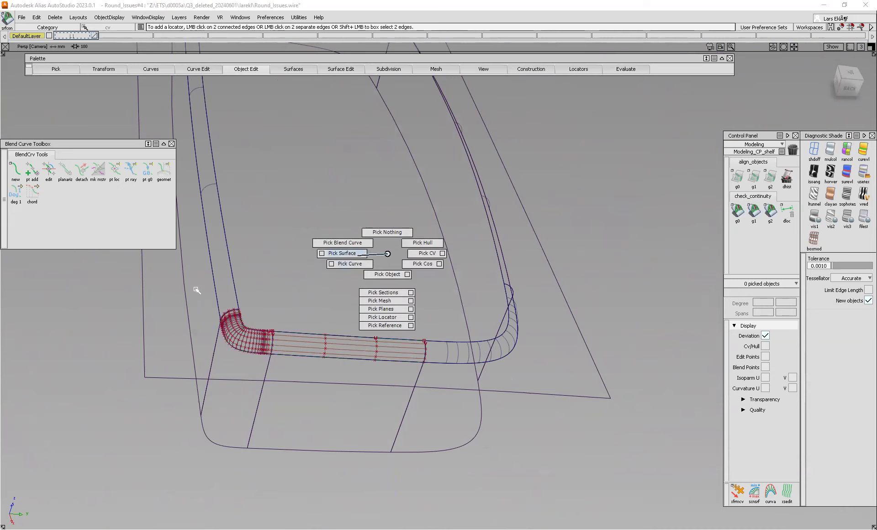
left_click_drag(197, 290, 365, 369)
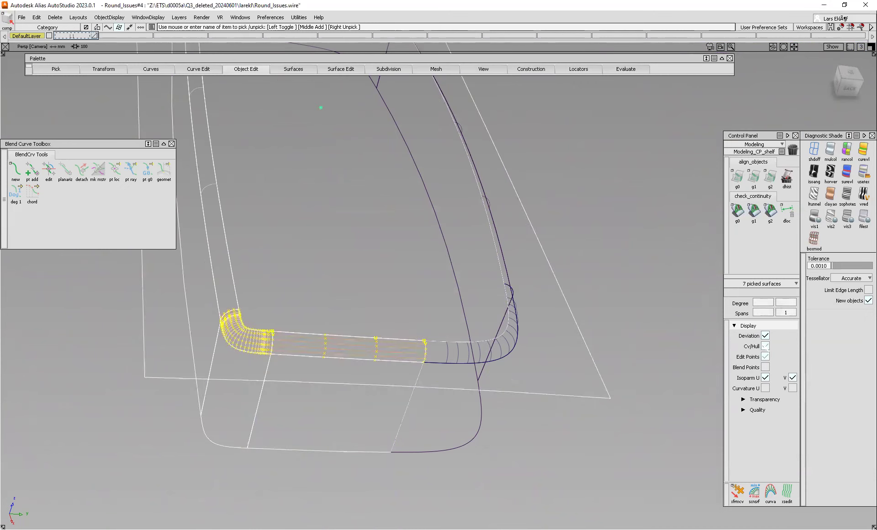
left_click(765, 346)
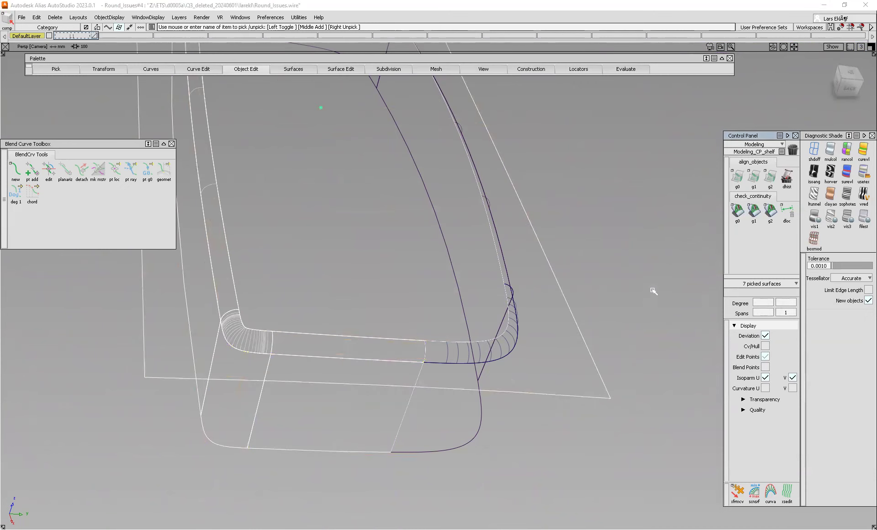
left_click(656, 272)
Shade the model in random colours, inspect it from several angles, and turn the shading off
left_click_drag(393, 330, 377, 249, "alt+shift")
left_click_drag(478, 307, 367, 328, "alt+shift")
left_click(848, 152)
mouse_move(450, 272)
left_mouse_down("alt+shift")
mouse_move(327, 253)
mouse_move(378, 243)
mouse_move(371, 224)
left_mouse_up("alt+shift")
left_click_drag(424, 223, 338, 297, "alt+shift")
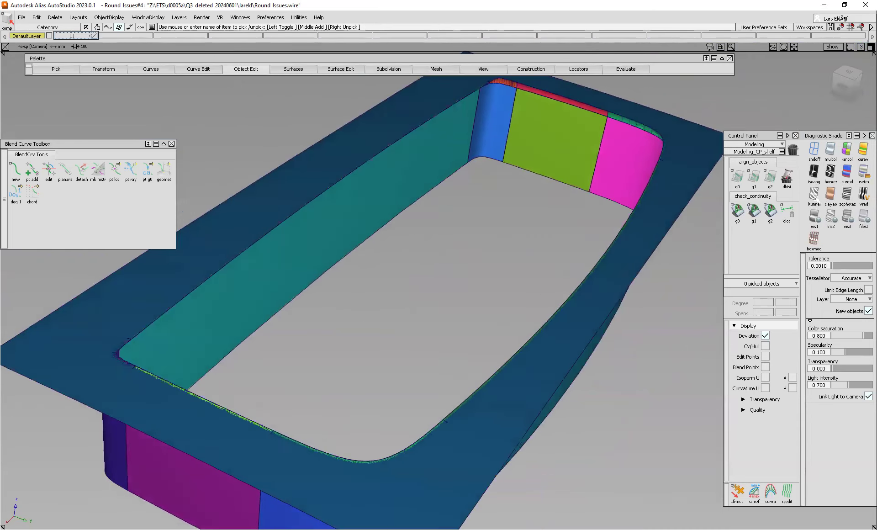
left_click(814, 151)
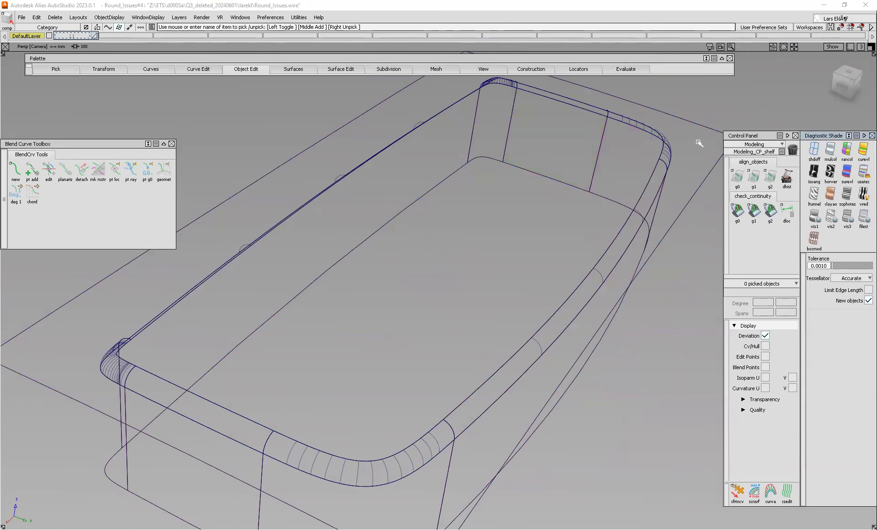
Untrim the flat top plane through all trim stages without deleting its curves on surface
key("shift+alt")
right_click_drag(441, 264, 396, 295, "alt+shift")
middle_click_drag(395, 296, 438, 290, "alt+shift")
left_click_drag(438, 290, 413, 288, "alt+shift")
left_click(632, 303, "ctrl+shift")
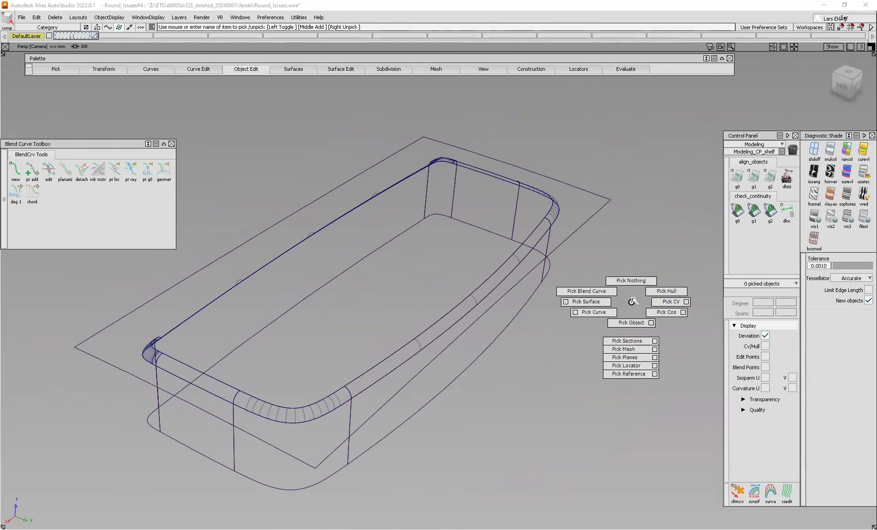
left_click_drag(633, 301, 597, 303, "ctrl+shift")
left_click(590, 219)
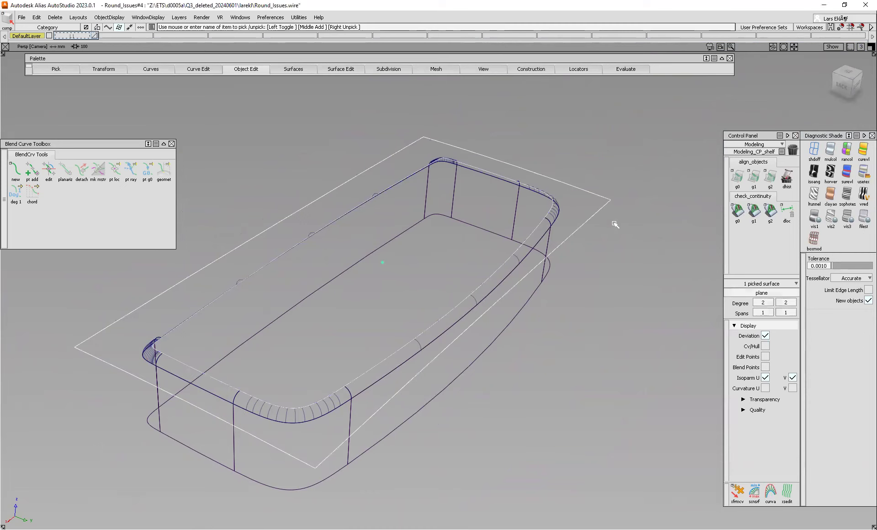
middle_click_drag(633, 259, 659, 322, "ctrl+shift")
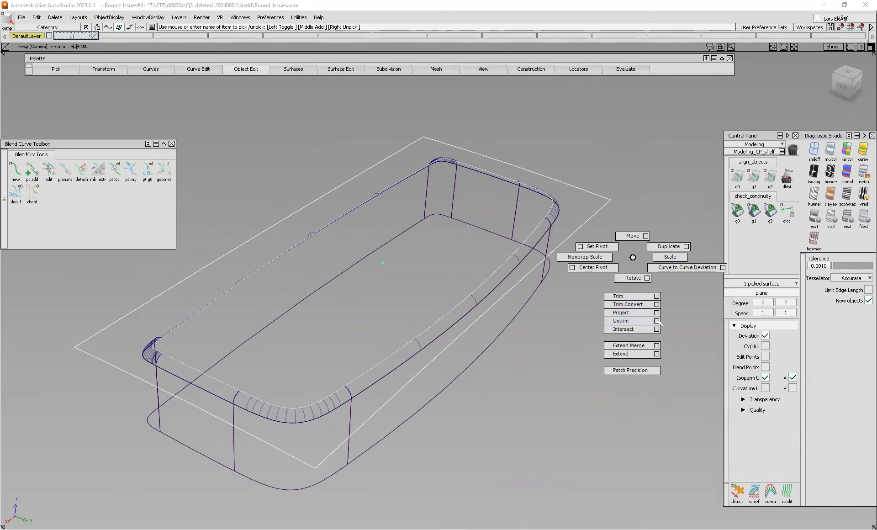
middle_click_drag(599, 315, 553, 324, "ctrl+shift")
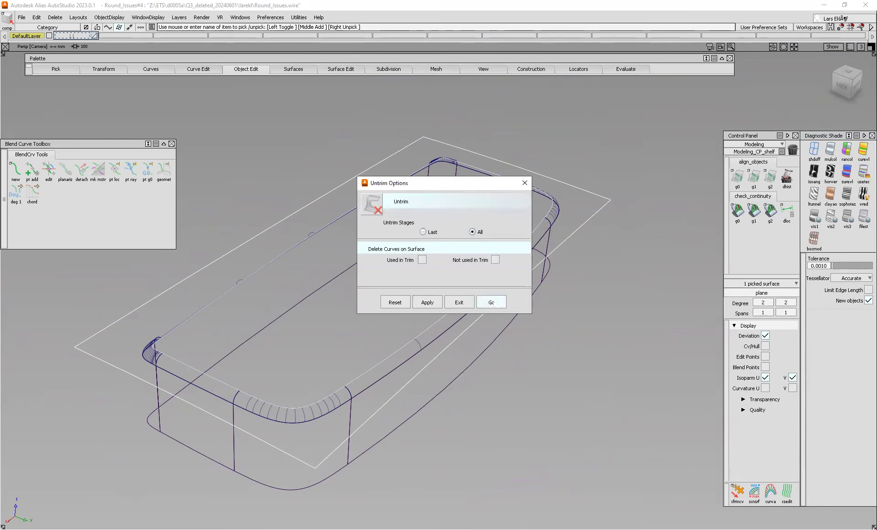
left_click(491, 302)
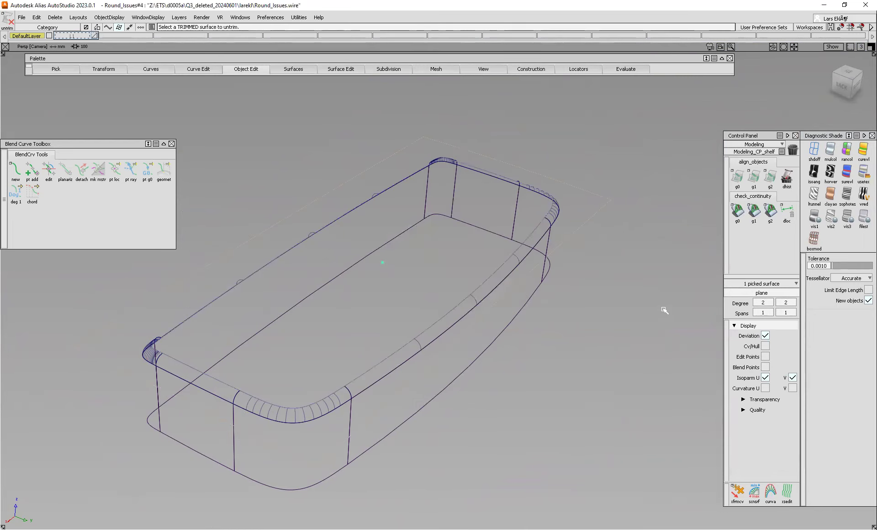
Pick the curve on surface of the untrimmed plane and display its edit points
left_click_drag(664, 310, 667, 288, "ctrl+shift")
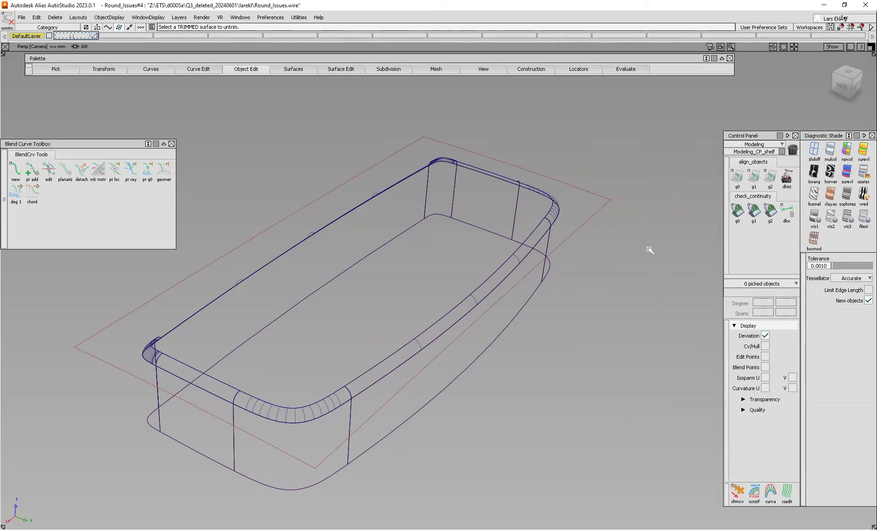
left_click_drag(651, 278, 682, 289, "ctrl+shift")
right_click_drag(525, 270, 458, 284, "alt+shift")
middle_click_drag(458, 284, 513, 284, "alt+shift")
left_click_drag(513, 284, 485, 298, "alt+shift")
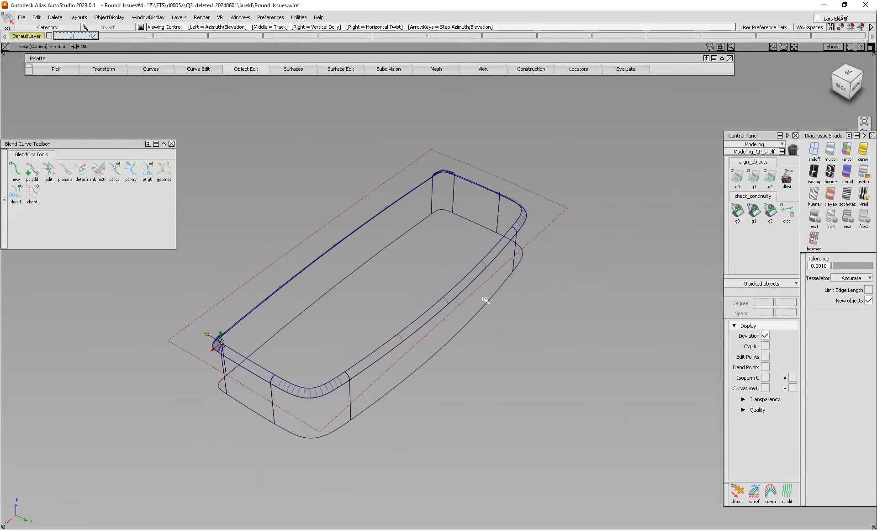
left_click_drag(617, 294, 651, 304, "ctrl+shift")
left_click_drag(81, 98, 669, 493)
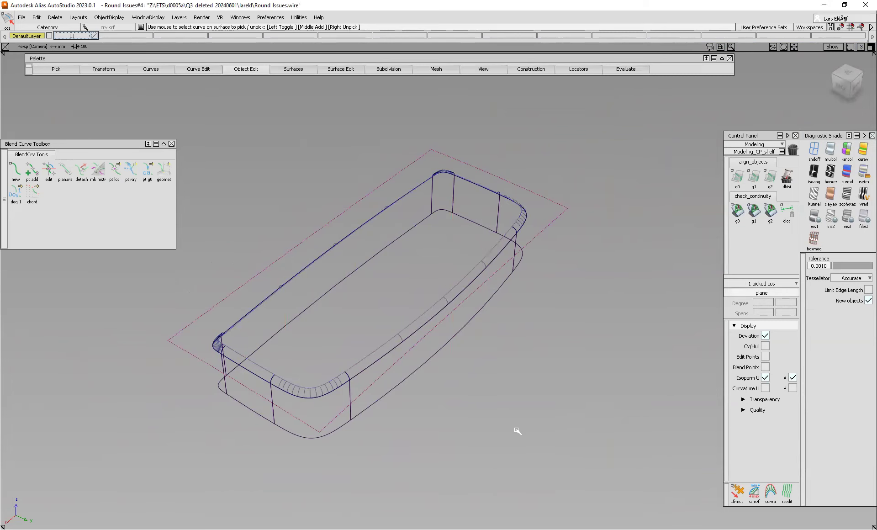
right_click_drag(475, 338, 446, 348, "alt+shift")
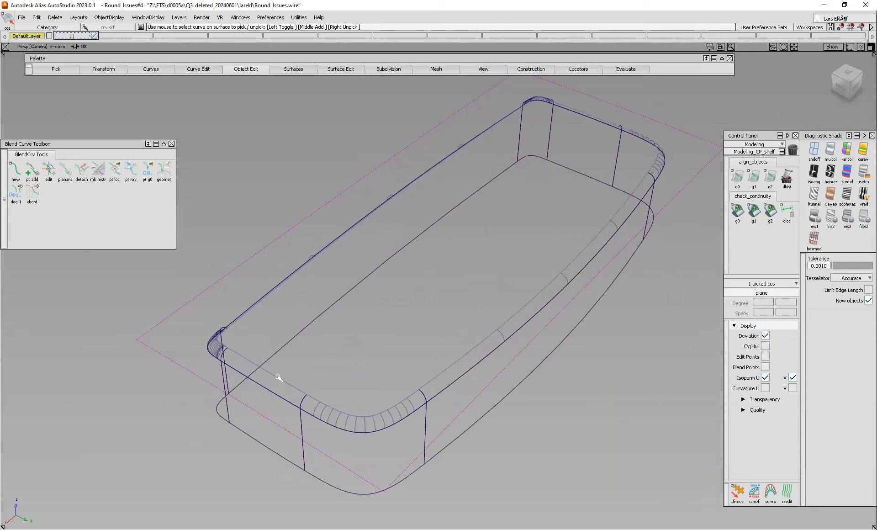
left_click(765, 356)
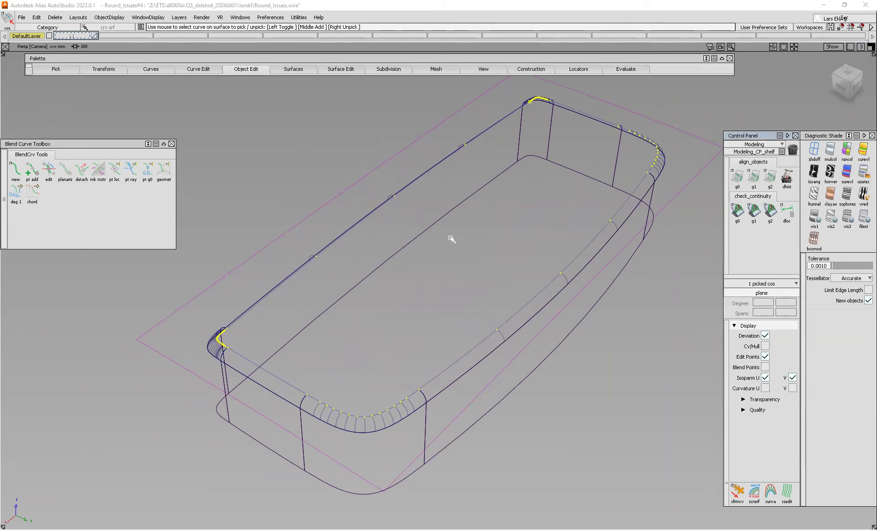
left_click_drag(565, 258, 539, 300, "alt+shift")
Trim the top plane along its curve on surface, keeping the region outside the fillets and corner rounds
left_click_drag(628, 319, 619, 361, "ctrl+shift")
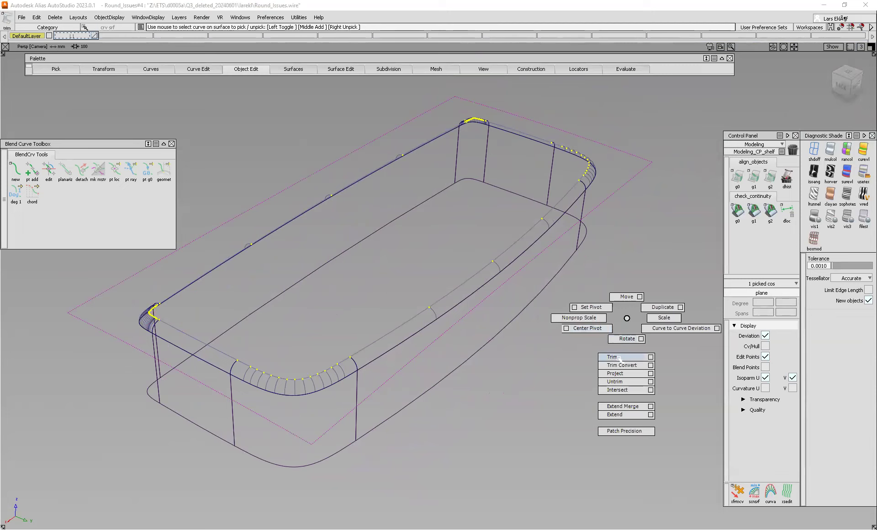
left_click(623, 189)
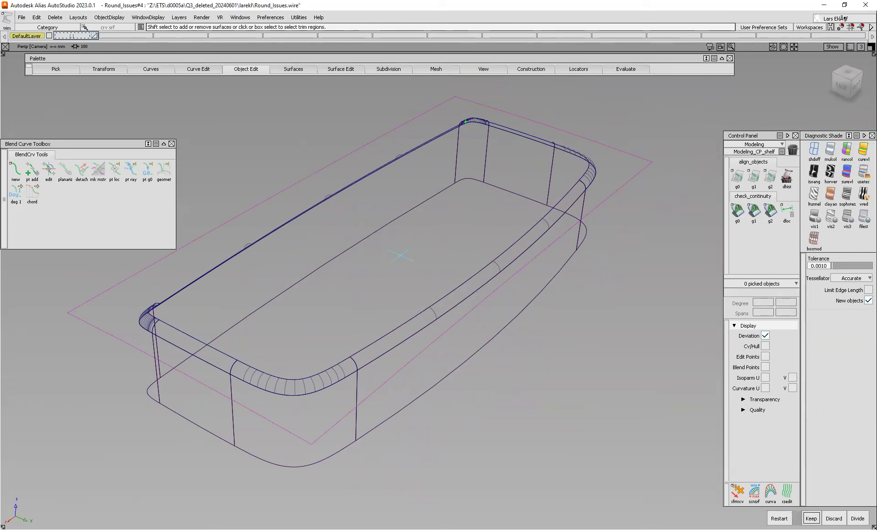
left_click(811, 519)
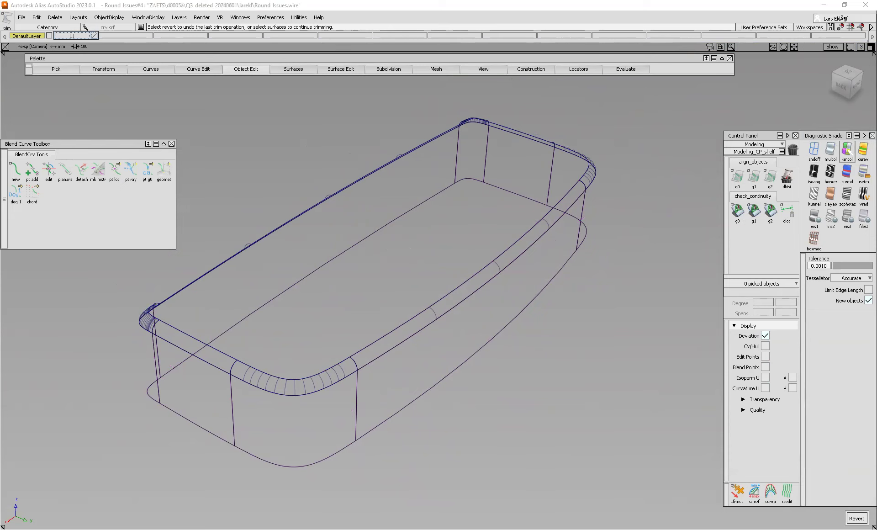
Shade the retrimmed model in random colours to examine the opening in the plane, and clear the shading
left_click(847, 149)
left_click_drag(566, 237, 490, 166, "alt+shift")
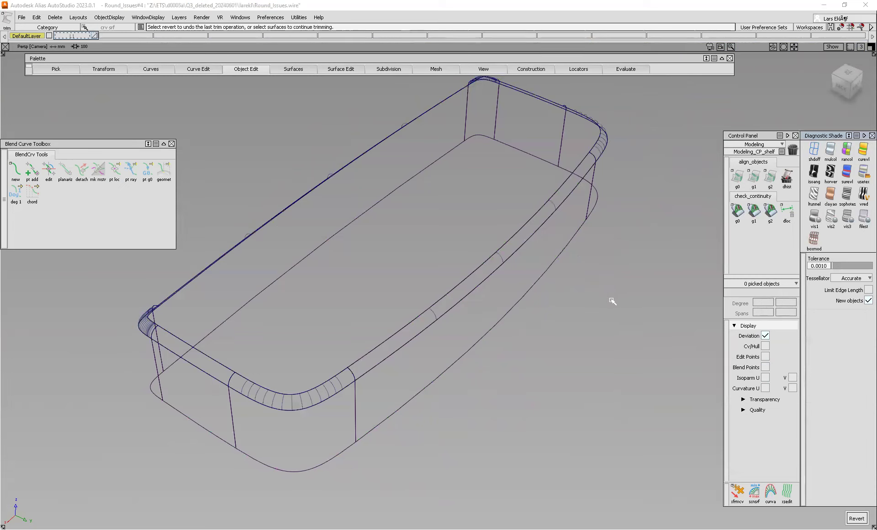
left_click_drag(602, 293, 574, 303, "alt+shift")
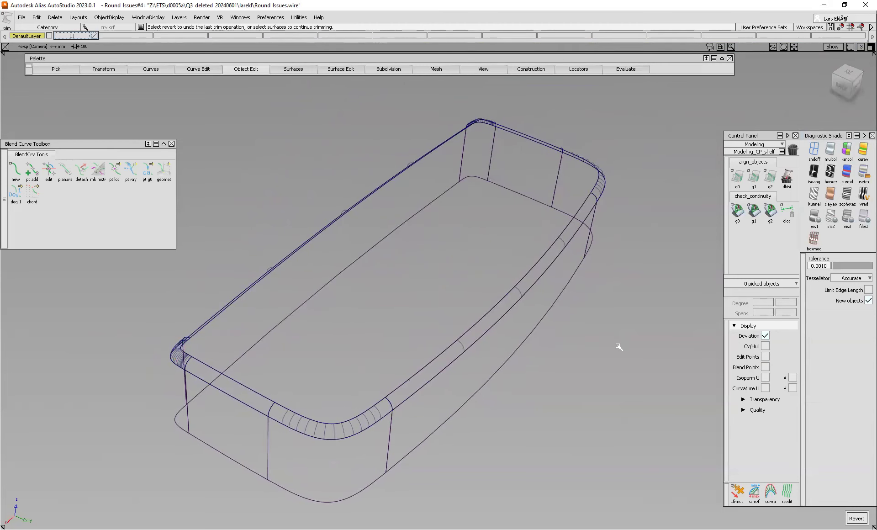
Pick the trimmed top plane and untrim it
left_click_drag(618, 346, 581, 347, "ctrl+shift")
left_click(491, 261)
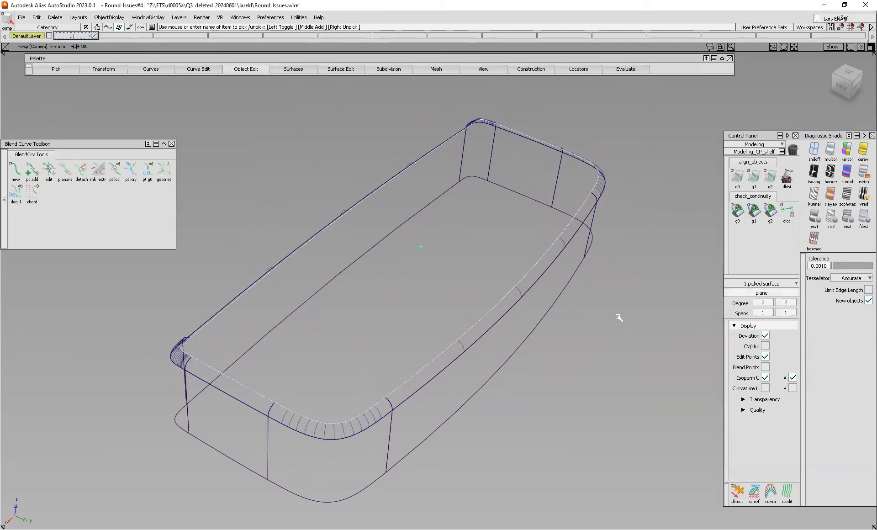
middle_click_drag(617, 316, 610, 380, "ctrl+shift")
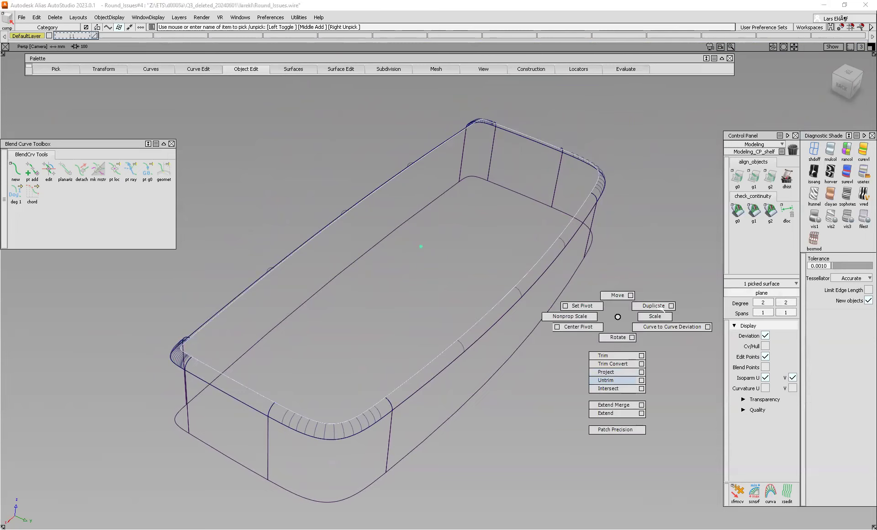
middle_click_drag(663, 309, 659, 308, "ctrl+shift")
Delete the old curve on surface from the untrimmed top plane
left_click_drag(658, 308, 695, 321, "ctrl+shift")
right_click_drag(550, 326, 528, 347, "alt+shift")
middle_click_drag(335, 272, 417, 258, "alt+shift")
left_click_drag(200, 101, 595, 435)
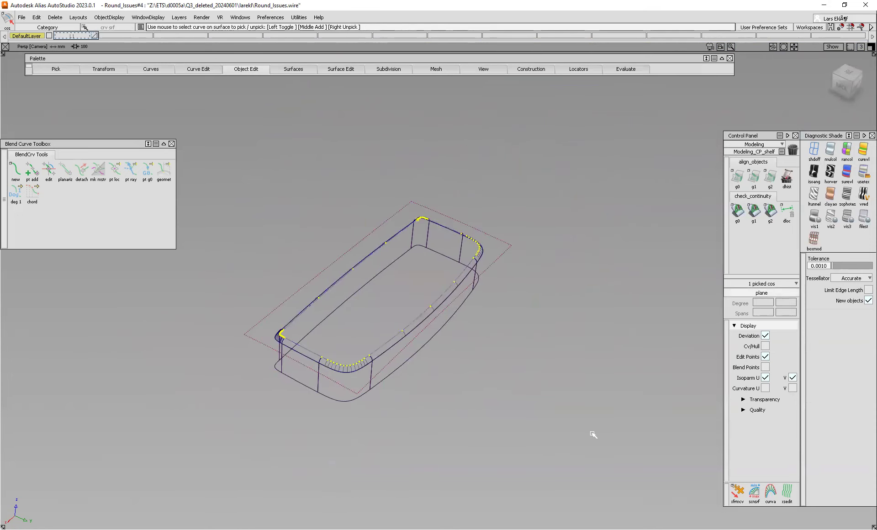
key("Delete")
Set the top plane as target for a Normal projection of curves on surface, and select the inner edges of three adjacent rounds, starting with the curved long fillet
right_click_drag(391, 309, 392, 257, "alt+shift")
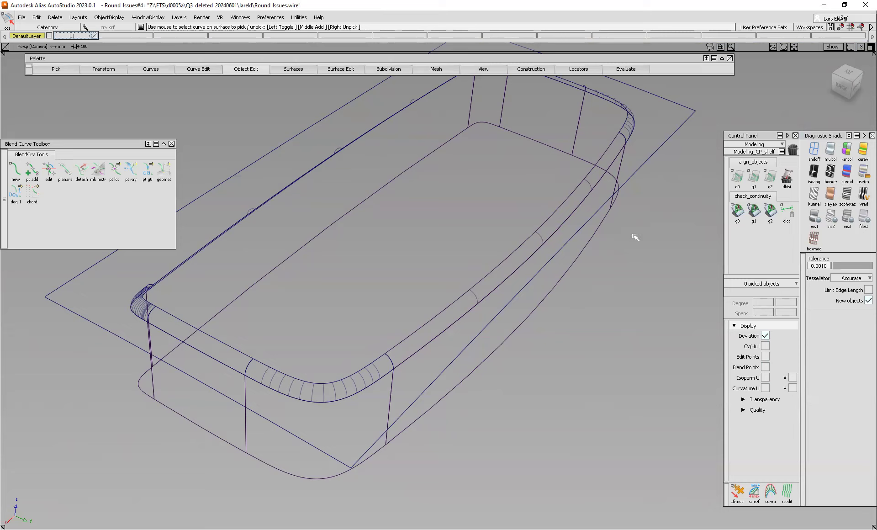
left_click_drag(640, 322, 599, 323, "ctrl+shift")
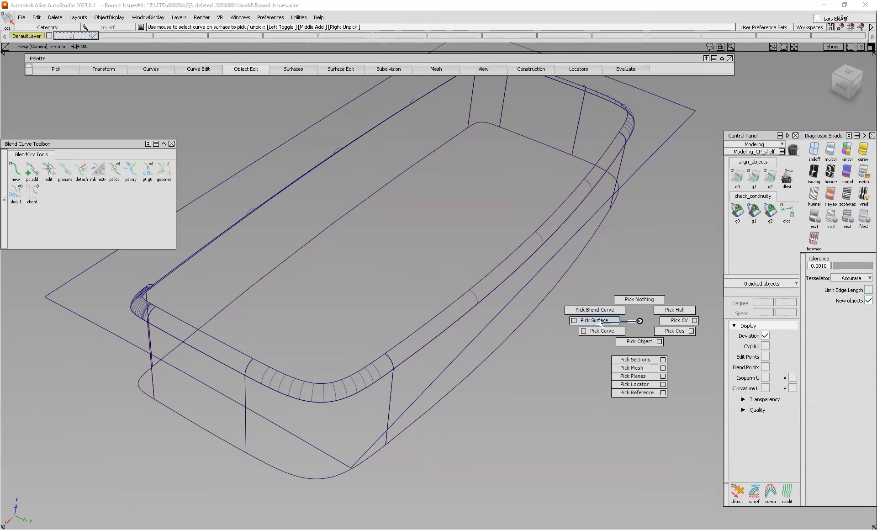
left_click_drag(676, 153, 664, 129)
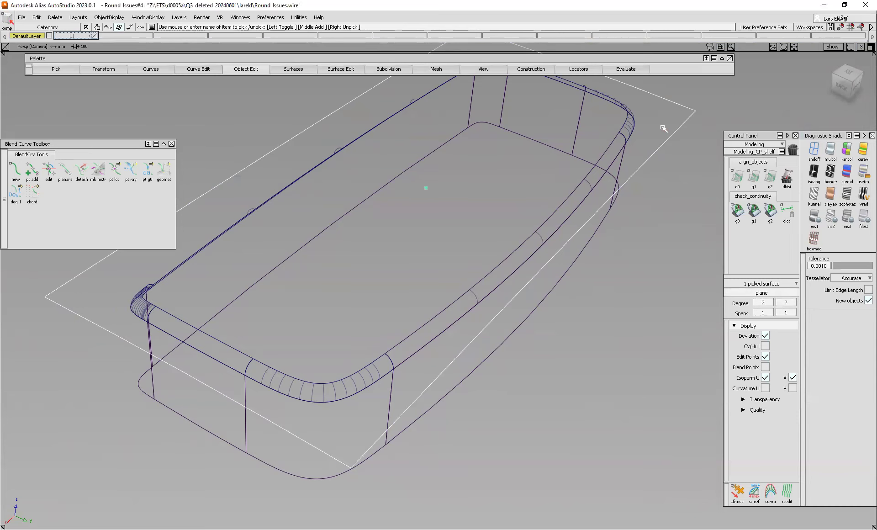
left_click_drag(647, 253, 670, 308, "ctrl+shift")
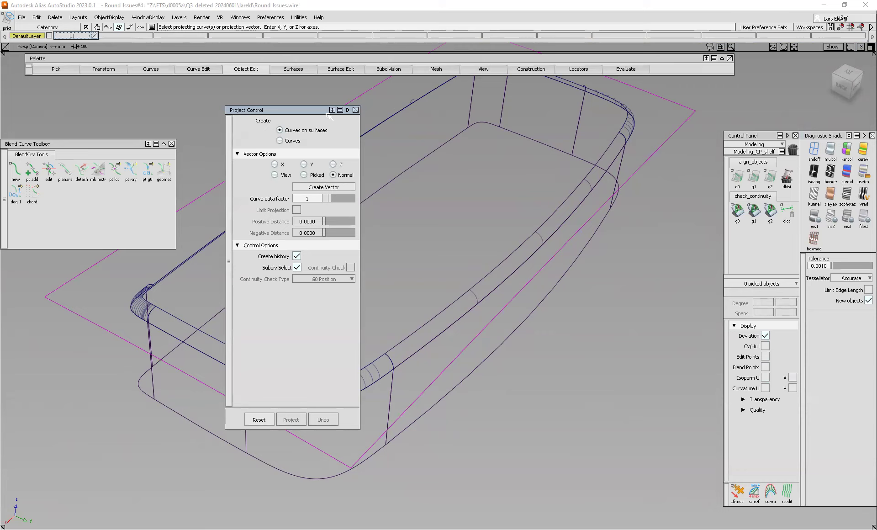
left_click_drag(320, 110, 103, 110)
left_click(373, 378)
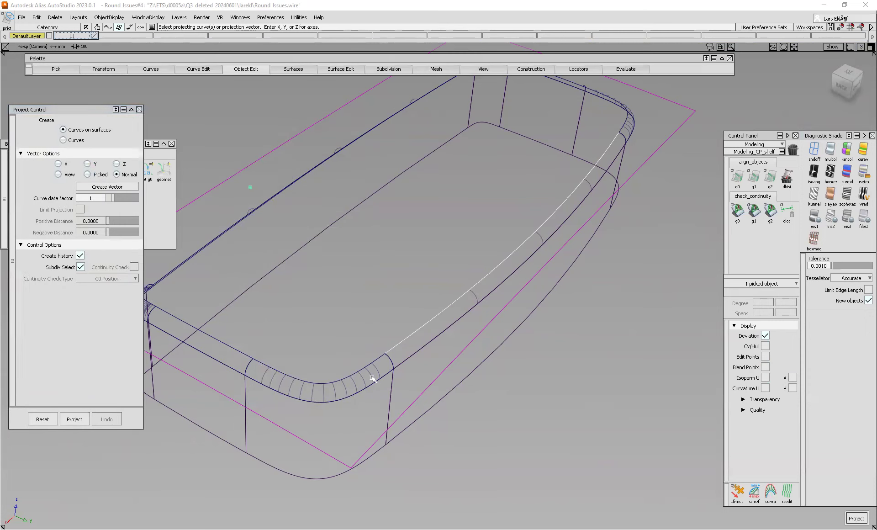
left_click(268, 364)
left_click(243, 354)
Add the inner edges of the next corner round and the straight long fillet to the projection selection
middle_click_drag(211, 284, 433, 275, "alt+shift")
middle_click_drag(356, 298, 346, 299, "alt+shift")
scroll(347, 298, "up", 6)
left_click(439, 285)
scroll(432, 247, "down", 5)
scroll(416, 277, "down", 2)
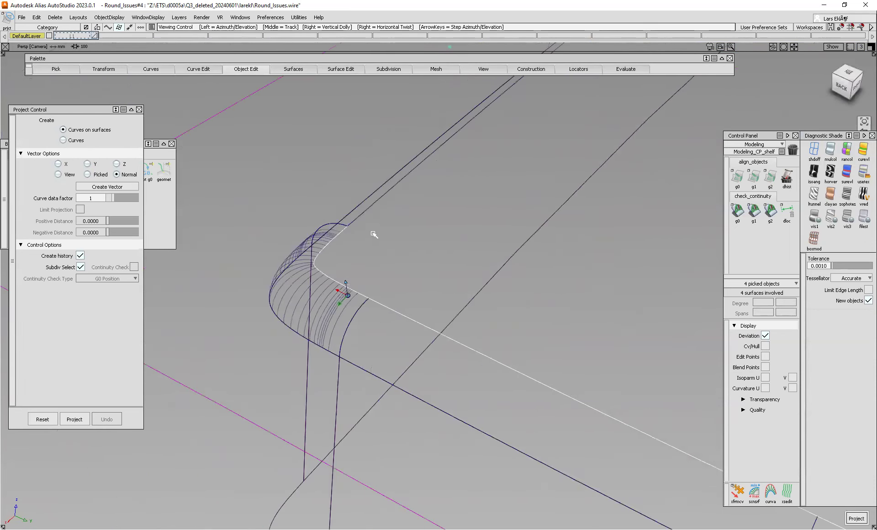
left_click(372, 205)
scroll(486, 229, "down", 2)
scroll(487, 235, "down", 5)
Add the inner edges of the two far corner rounds and the short fillet between them, and project the closed edge loop onto the plane
left_click_drag(560, 249, 469, 307, "alt+shift")
right_click_drag(465, 306, 535, 260, "alt+shift")
left_click_drag(534, 260, 448, 356, "alt+shift")
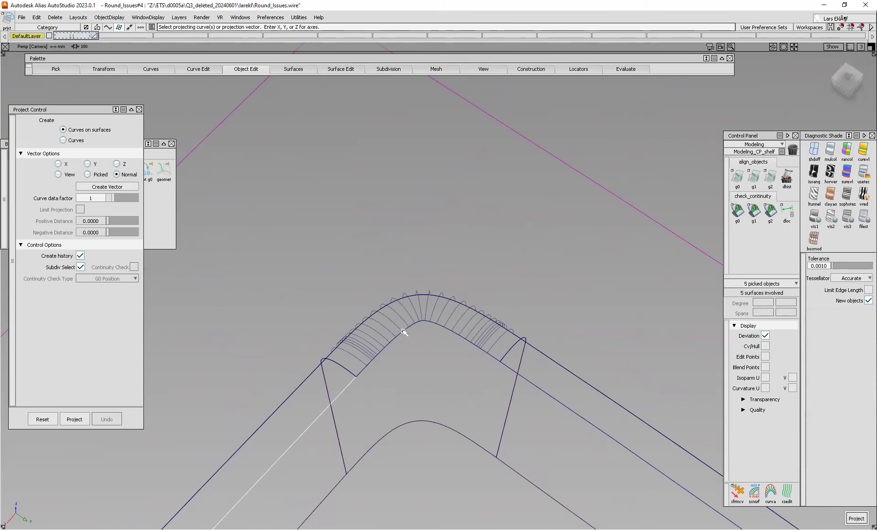
left_click(405, 330)
left_click(530, 383)
right_click_drag(494, 379, 404, 337, "alt+shift")
middle_click_drag(544, 401, 617, 219, "alt+shift")
left_click(523, 328)
right_click_drag(617, 220, 490, 271, "alt+shift")
mouse_move(490, 271)
left_mouse_down("alt+shift")
mouse_move(489, 340)
mouse_move(502, 272)
left_mouse_up("alt+shift")
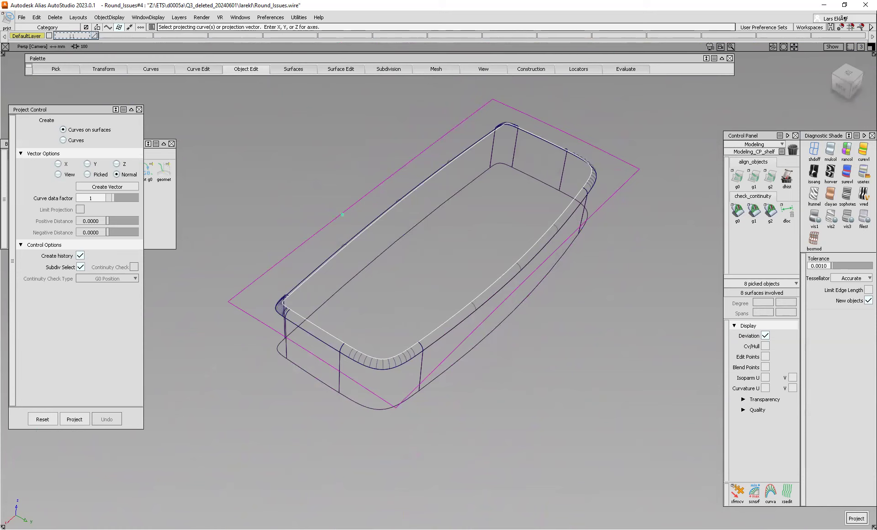
key("space")
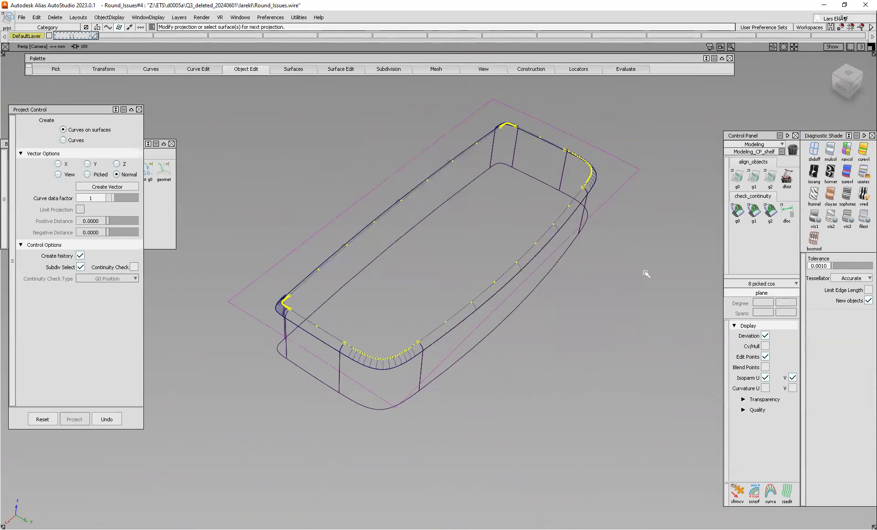
Trim the top plane along the projected curves, keeping the region inside the rounds
right_click_drag(637, 275, 634, 315, "ctrl+shift")
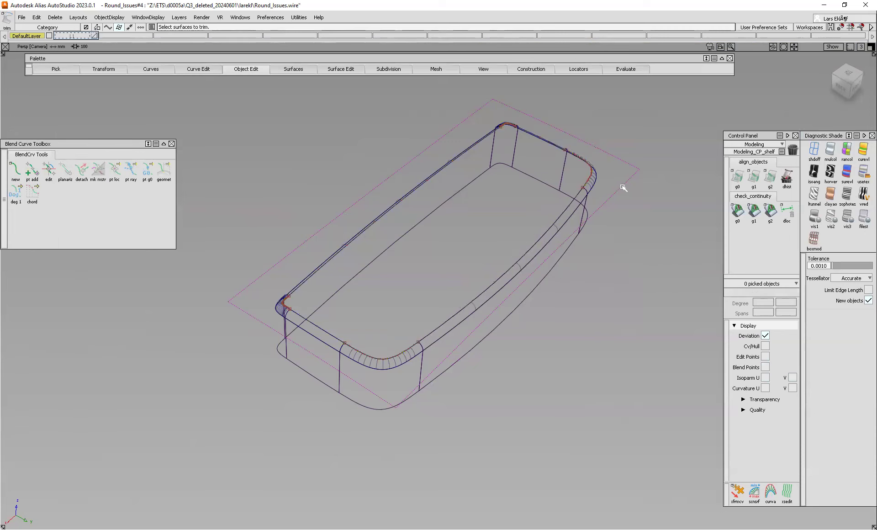
left_click(571, 302)
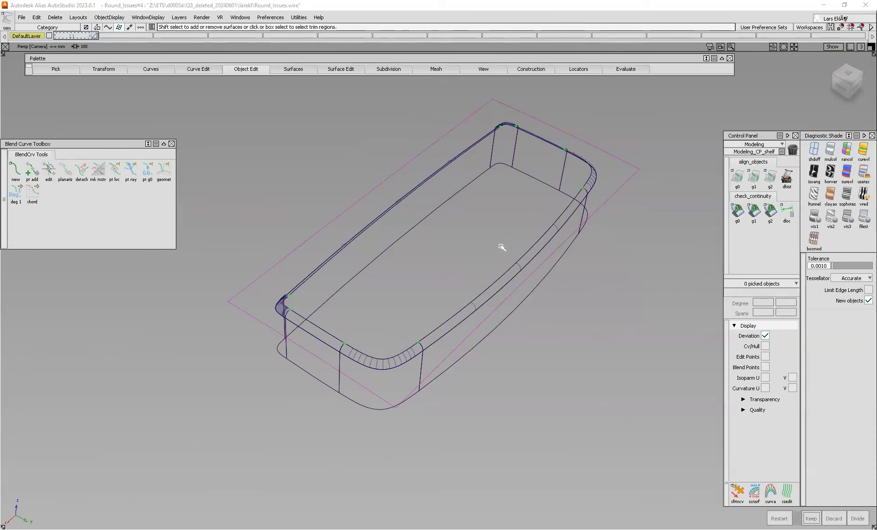
left_click(491, 227)
key("space")
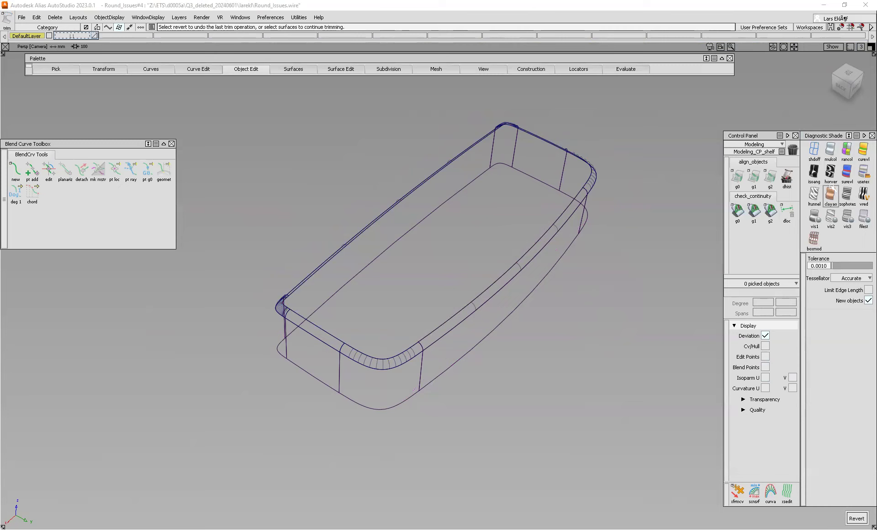
Shade the model with the usetex diagnostic shader, hide the wireframe, and examine the fillets and corner rounds from several sides
left_click(864, 173)
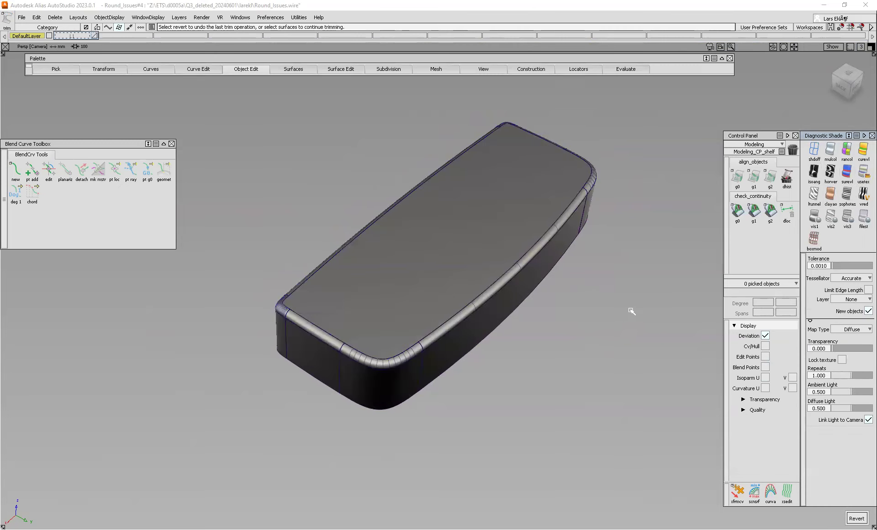
mouse_move(631, 310)
right_mouse_down("ctrl+shift")
mouse_move(621, 312)
mouse_move(654, 311)
right_mouse_up("ctrl+shift")
mouse_move(402, 289)
left_mouse_down("alt+shift")
mouse_move(442, 289)
mouse_move(462, 268)
left_mouse_up("alt+shift")
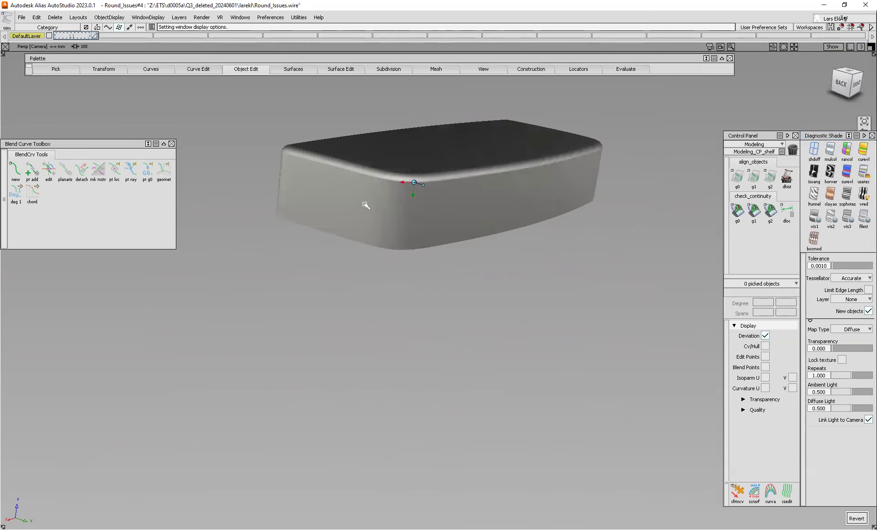
left_click_drag(366, 205, 407, 177, "alt+shift")
left_click_drag(463, 173, 488, 211, "alt+shift")
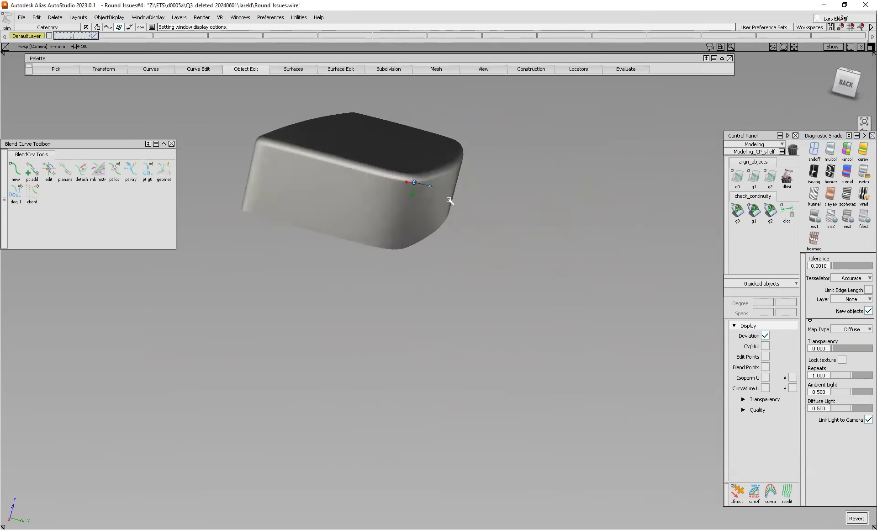
middle_click_drag(450, 200, 503, 238, "alt+shift")
left_click_drag(410, 252, 692, 339, "alt+shift")
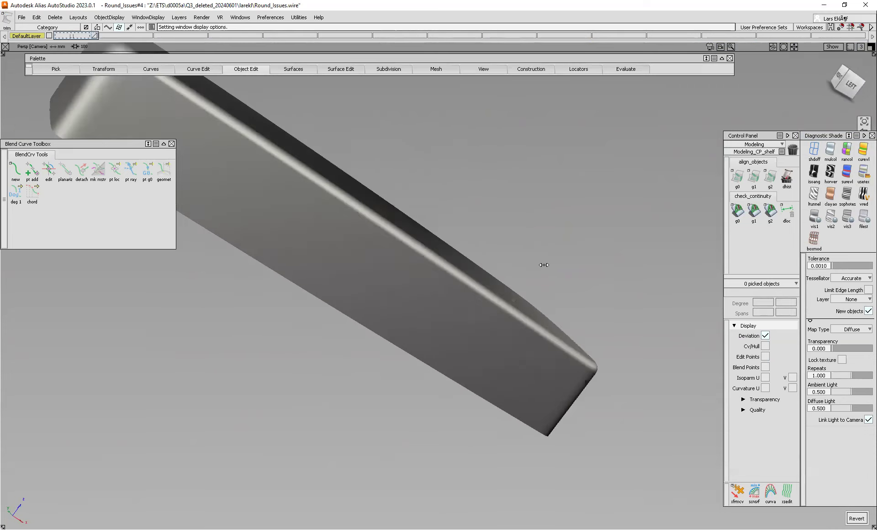